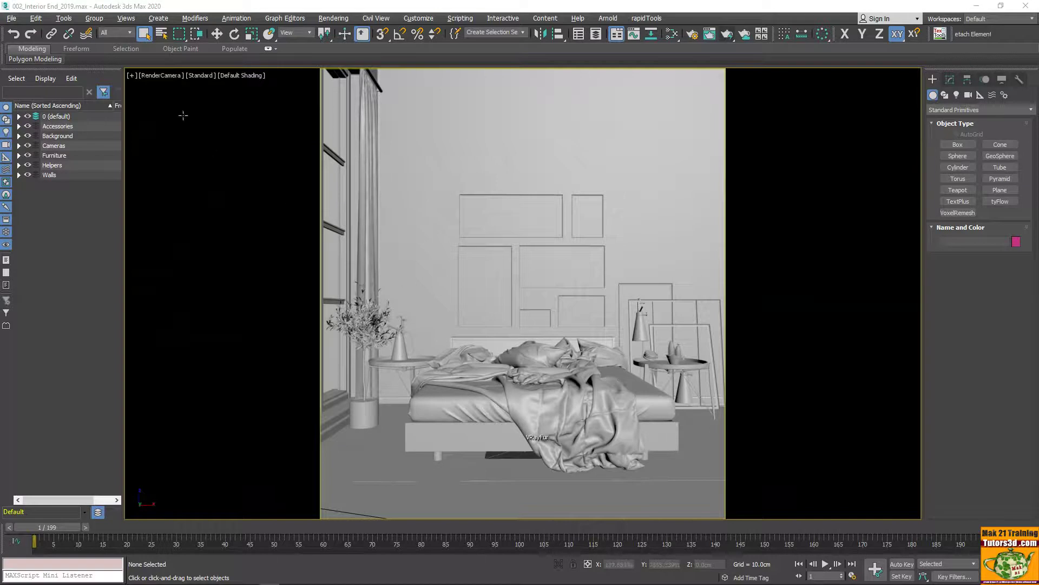
Switch the main viewport from the RenderCamera view to a Perspective view
left_click(171, 78)
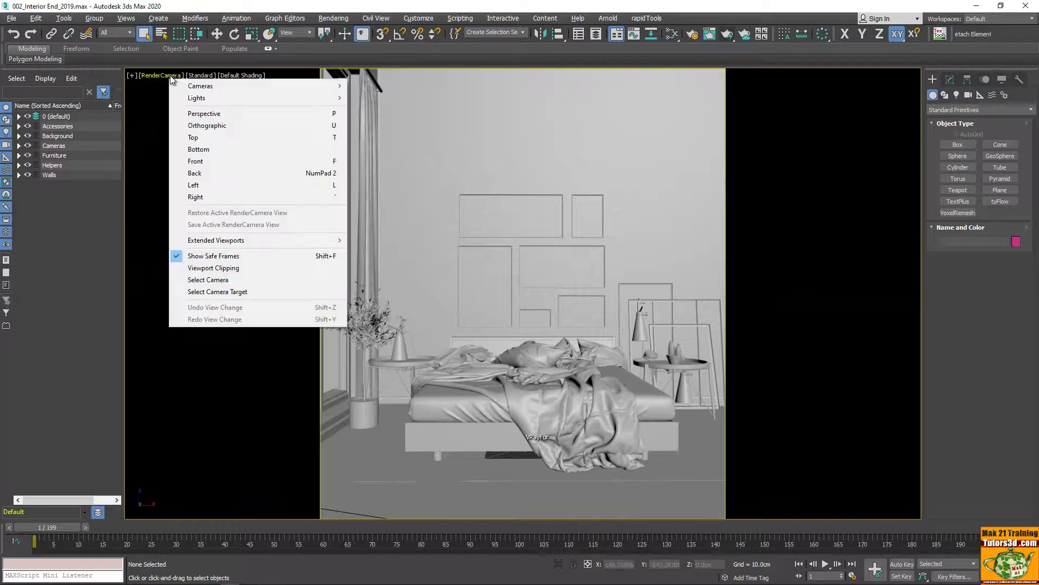
left_click(233, 116)
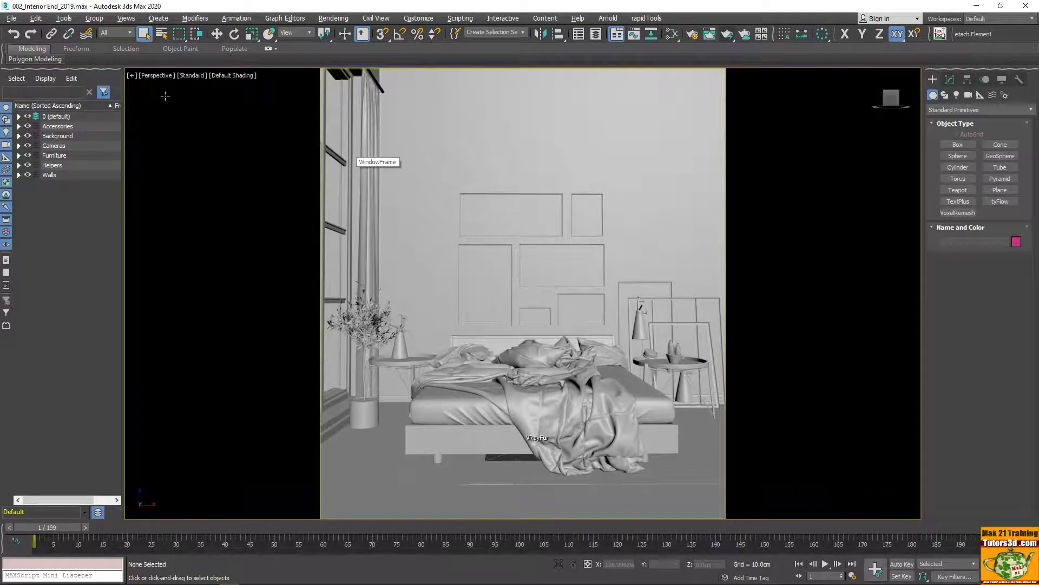
Turn off Show Safe Frames and orbit above the room in wireframe
left_click(161, 75)
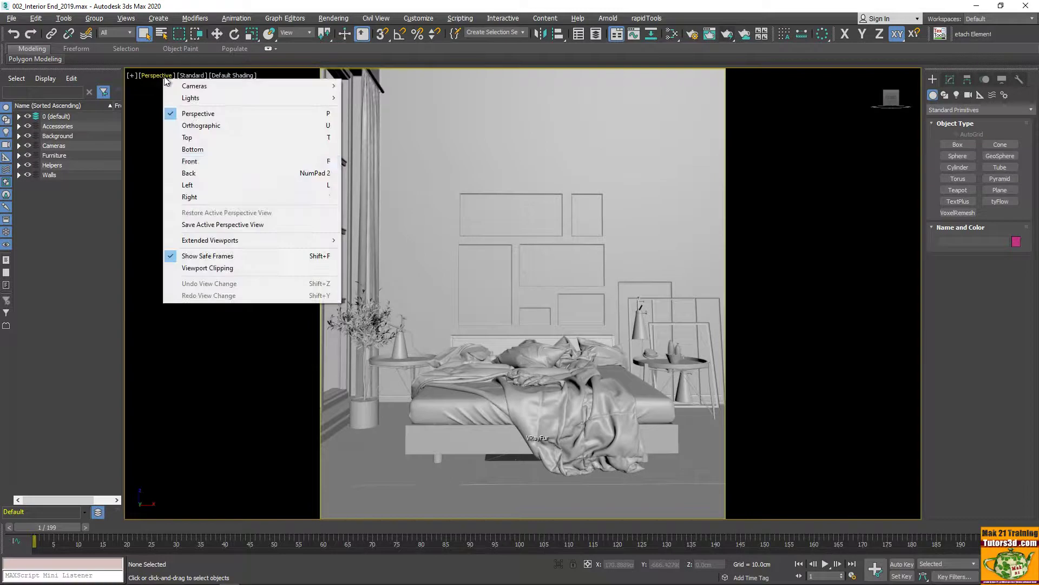
left_click(220, 256)
scroll(534, 341, "up", 5)
scroll(538, 351, "up", 4)
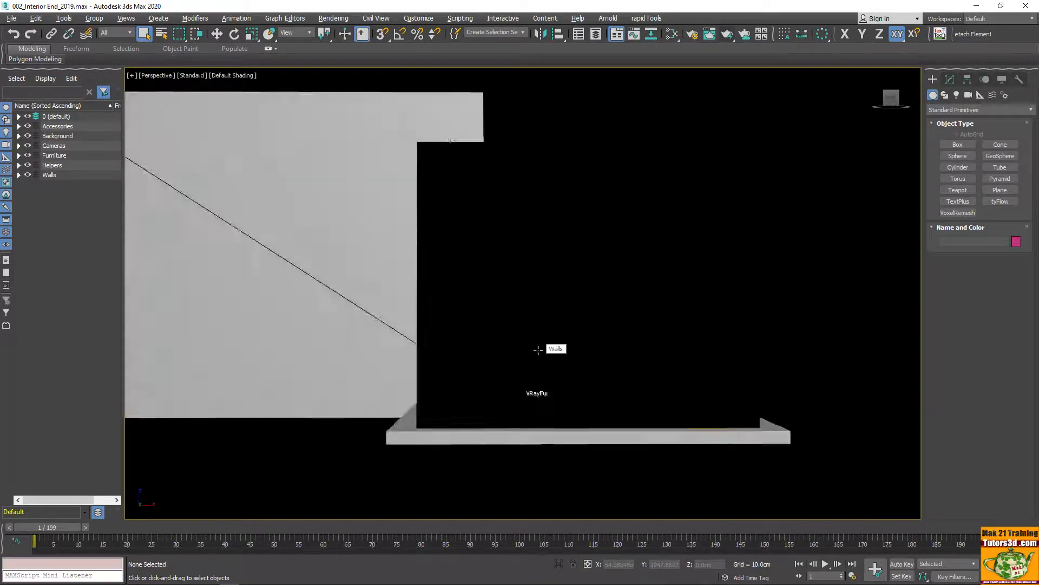
scroll(547, 349, "down", 10)
mouse_move(549, 352)
middle_mouse_down("alt")
mouse_move(610, 413)
mouse_move(577, 365)
mouse_move(561, 378)
mouse_move(508, 375)
mouse_move(531, 363)
mouse_move(486, 377)
middle_mouse_up("alt")
key("F3")
Return to shaded display and zoom and pan to centre the bed and nightstands
scroll(586, 381, "up", 3)
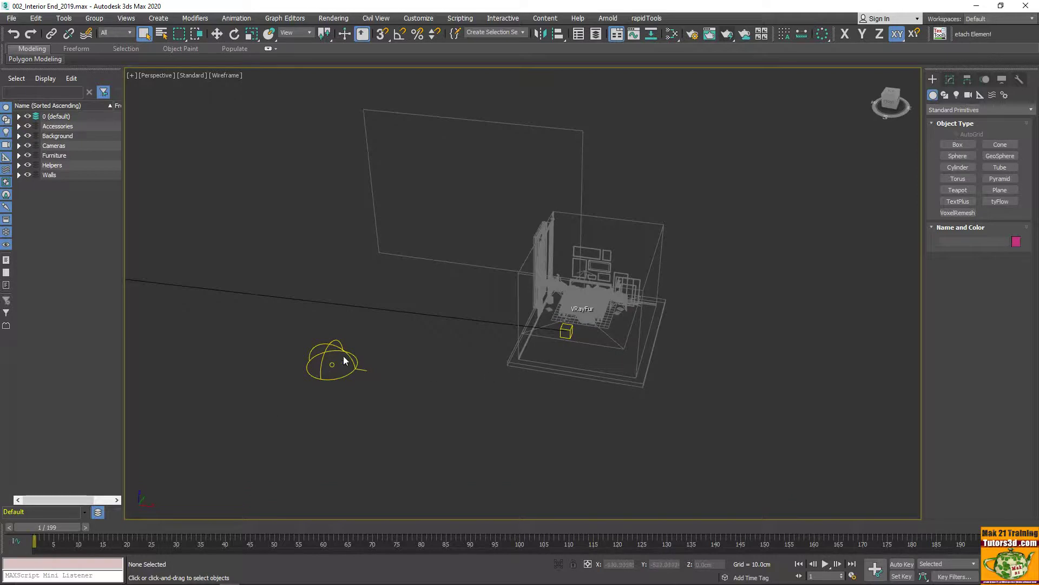
scroll(582, 308, "up", 5)
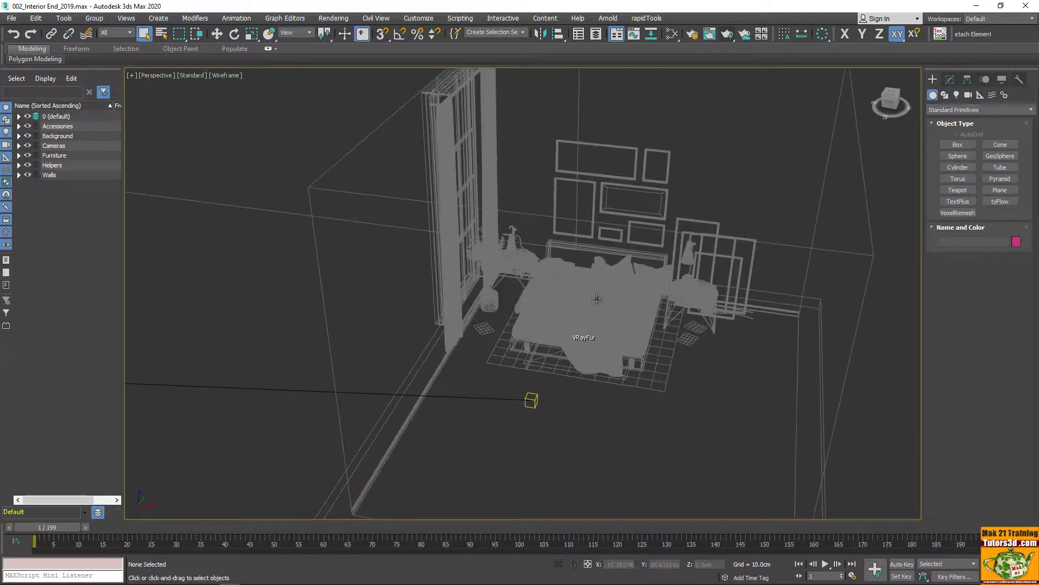
key("F3")
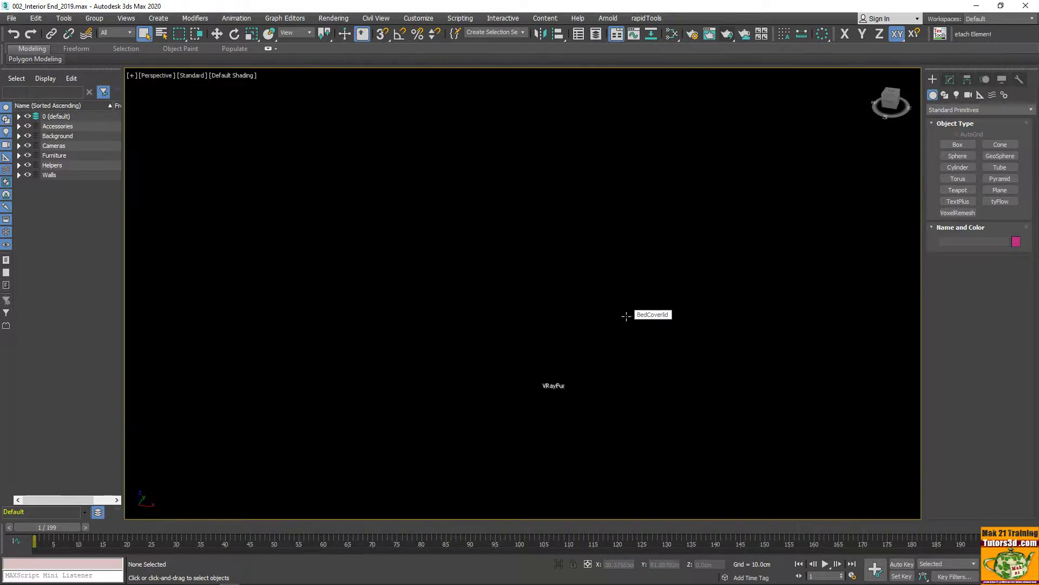
scroll(626, 316, "up", 3)
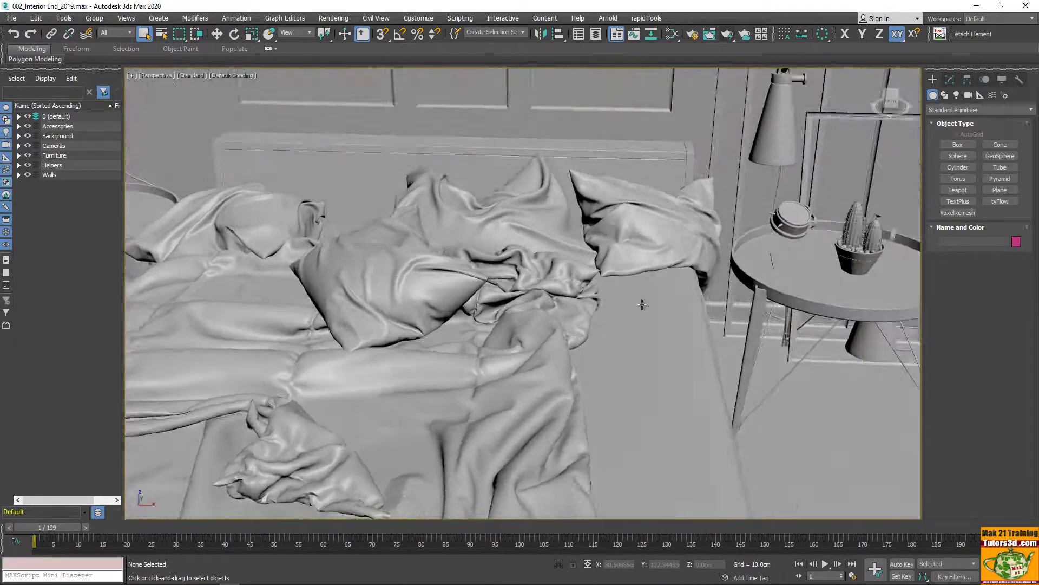
scroll(644, 298, "down", 4)
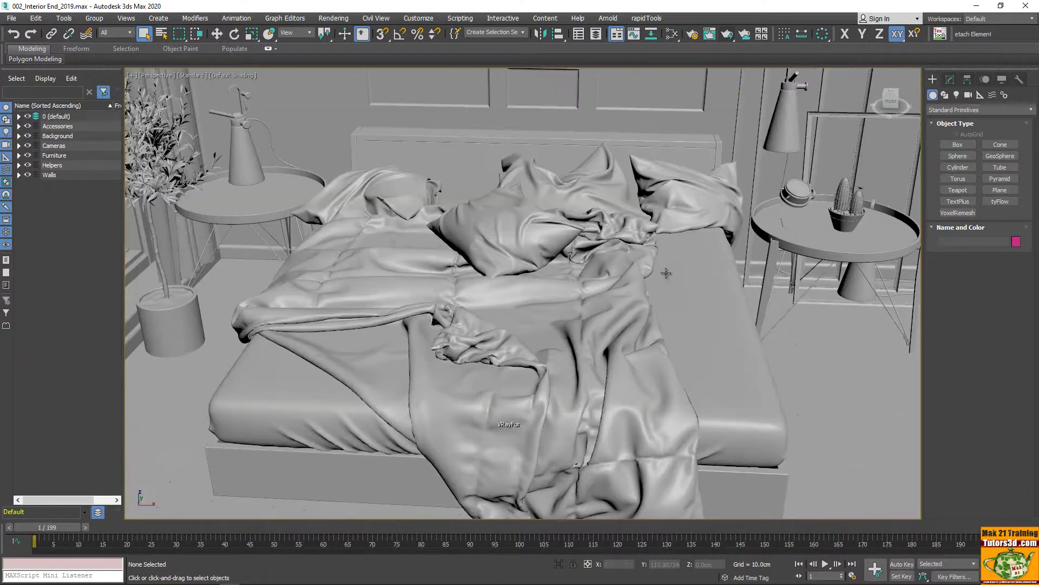
scroll(652, 286, "up", 5)
scroll(641, 284, "down", 4)
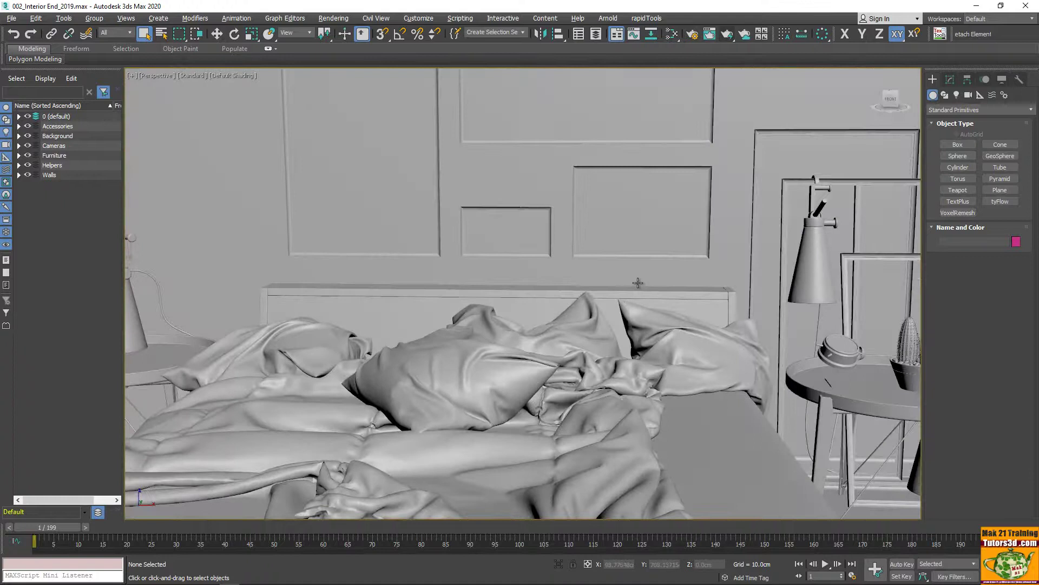
middle_click_drag(638, 282, 643, 248)
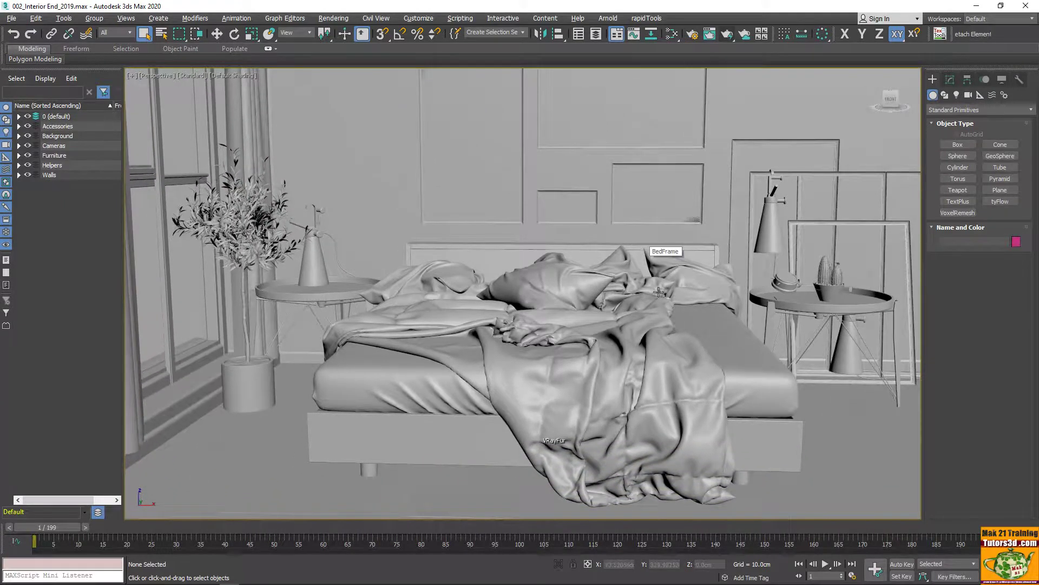
Enable Edged Faces and select the bed cover, tray top, cactus and side-table accessories
left_click(597, 364)
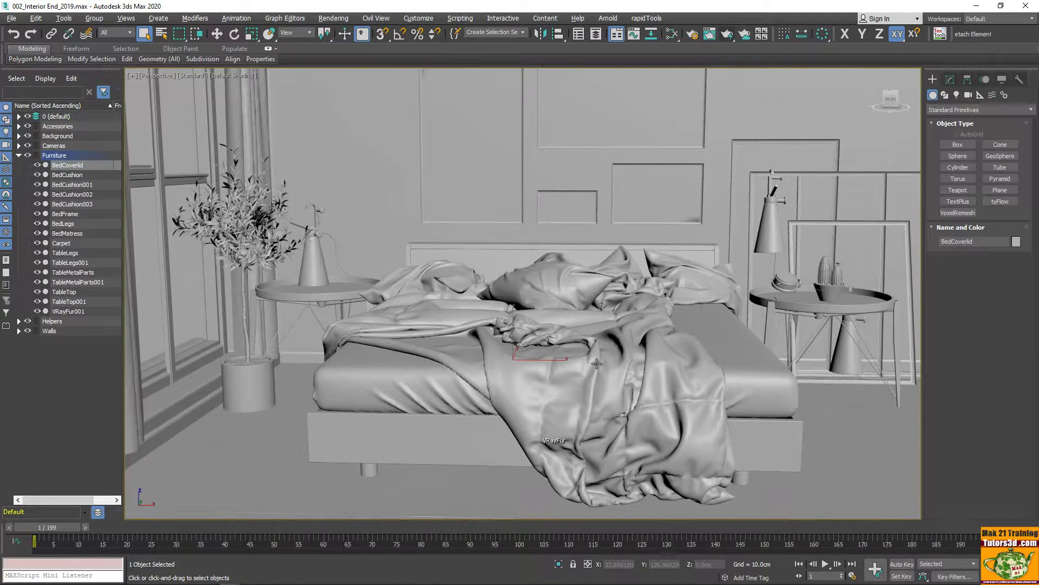
key("F4")
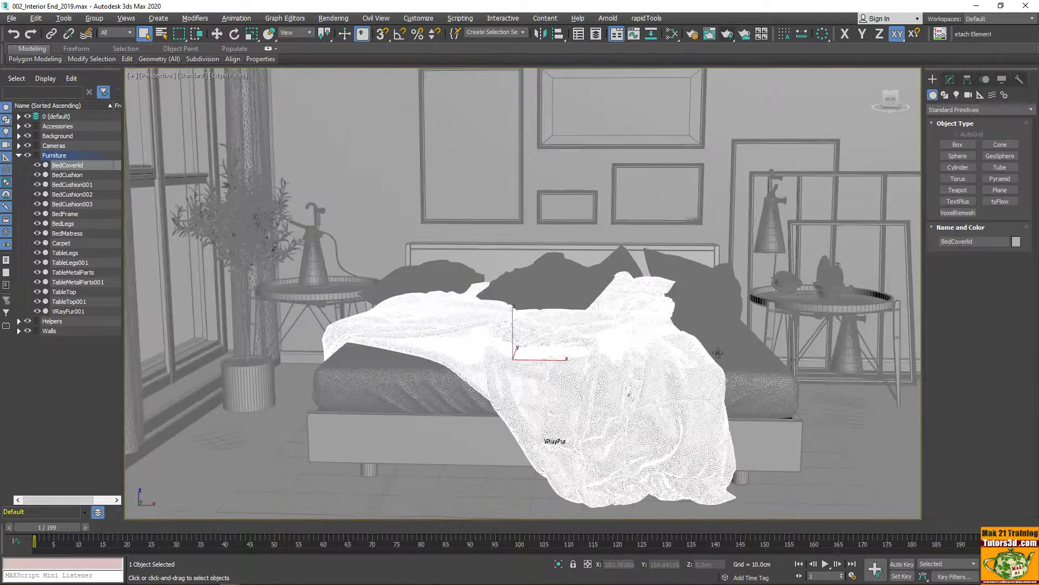
left_click(717, 352)
left_click(805, 309)
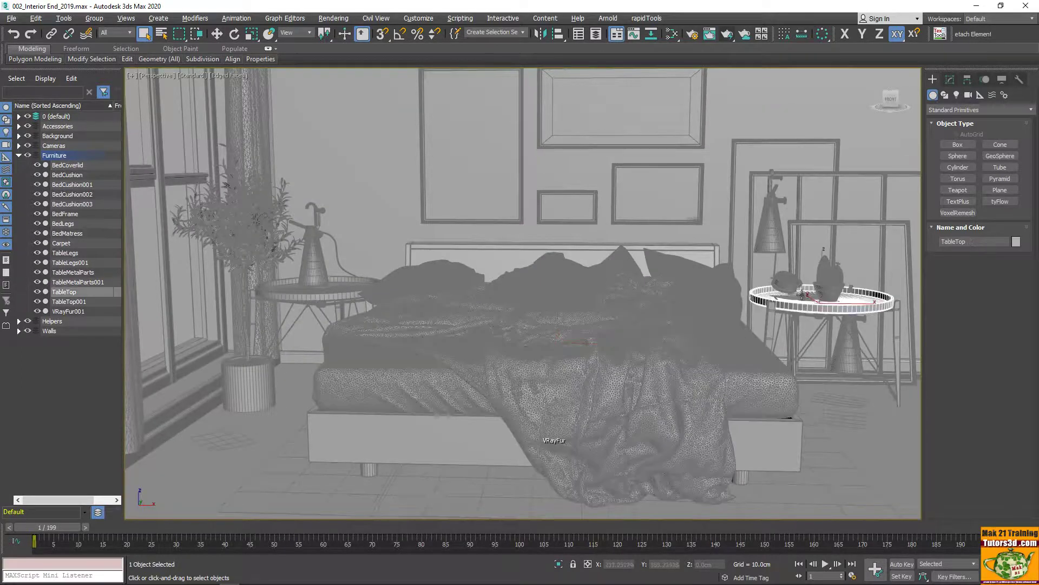
left_click(794, 284)
left_click(834, 282)
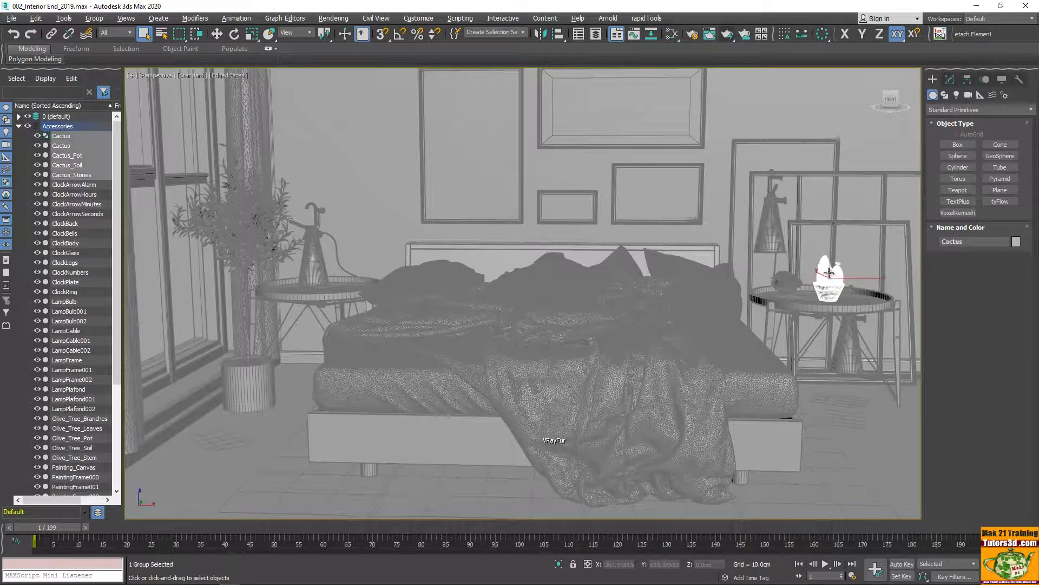
left_click(847, 332)
Select the lamps, painting frame, olive tree pot and bed parts to read their names
left_click(776, 245)
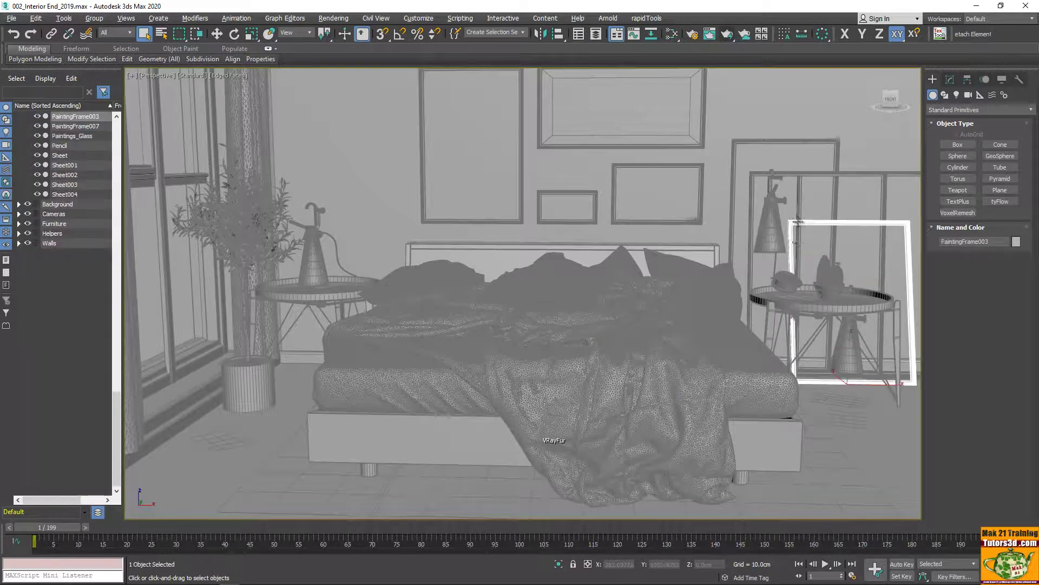
left_click(800, 221)
left_click(318, 282)
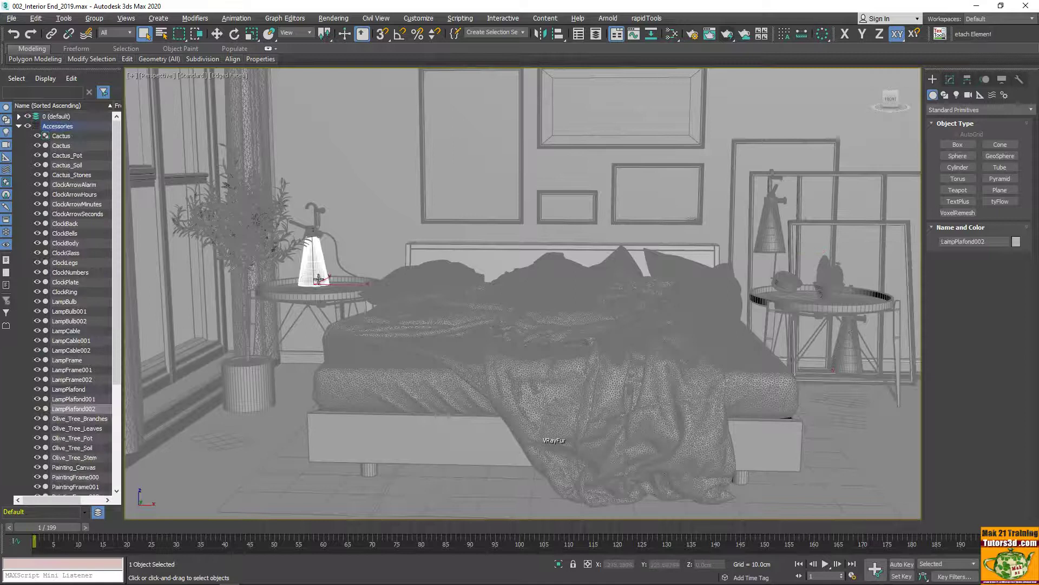
left_click(275, 272)
left_click(249, 384)
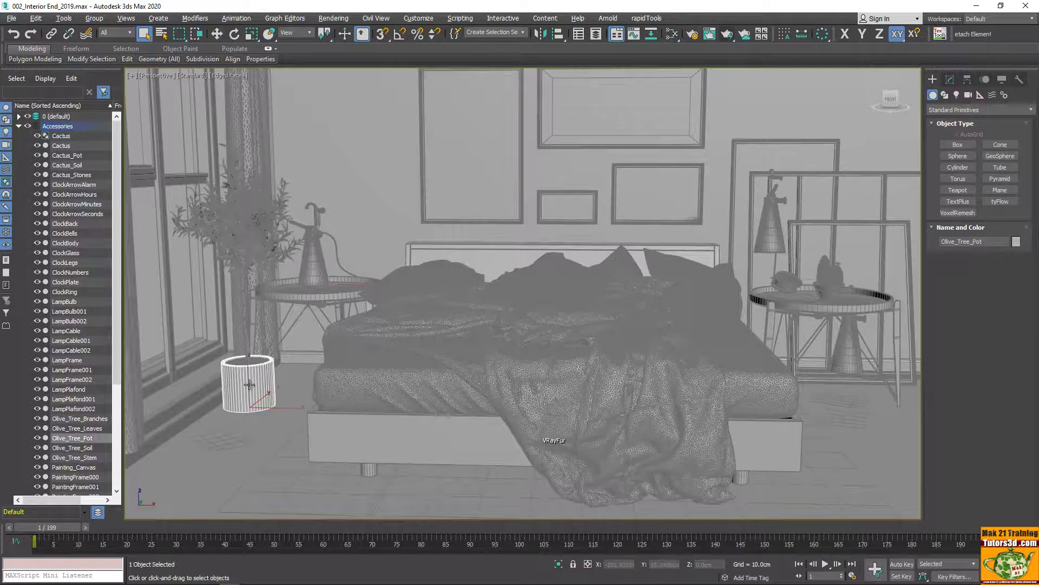
left_click(410, 390)
left_click(443, 427)
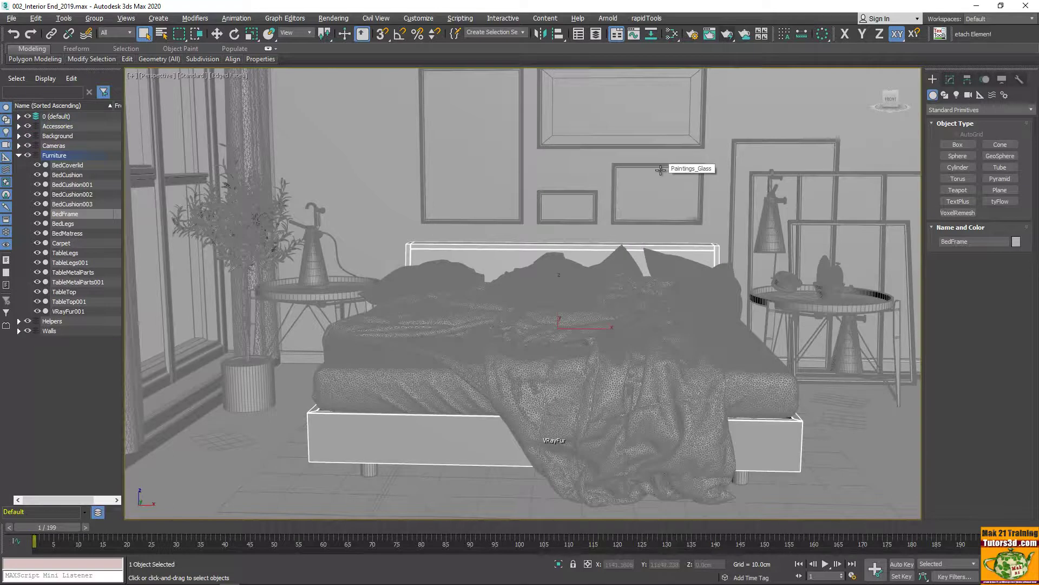
Load the nightstand tray's Blurry_Paint material into the Slate Material Editor with the eyedropper
left_click(674, 36)
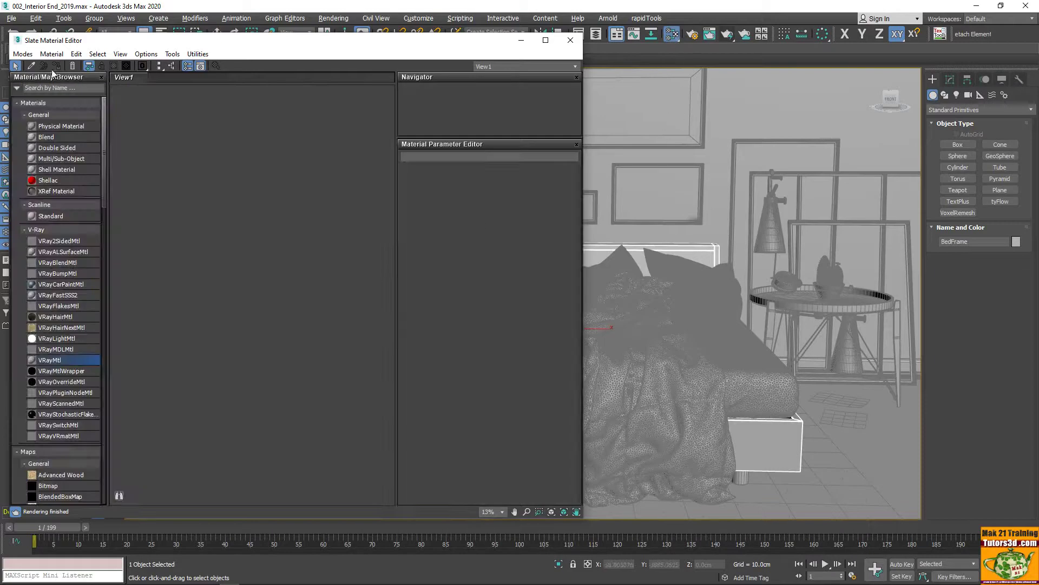
left_click(31, 66)
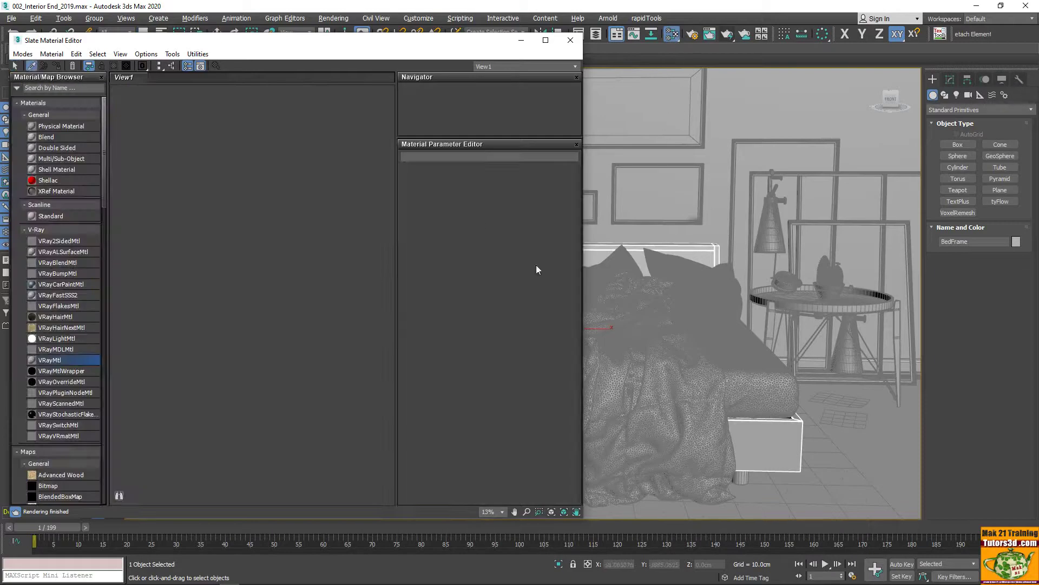
left_click(798, 304)
left_click(799, 308)
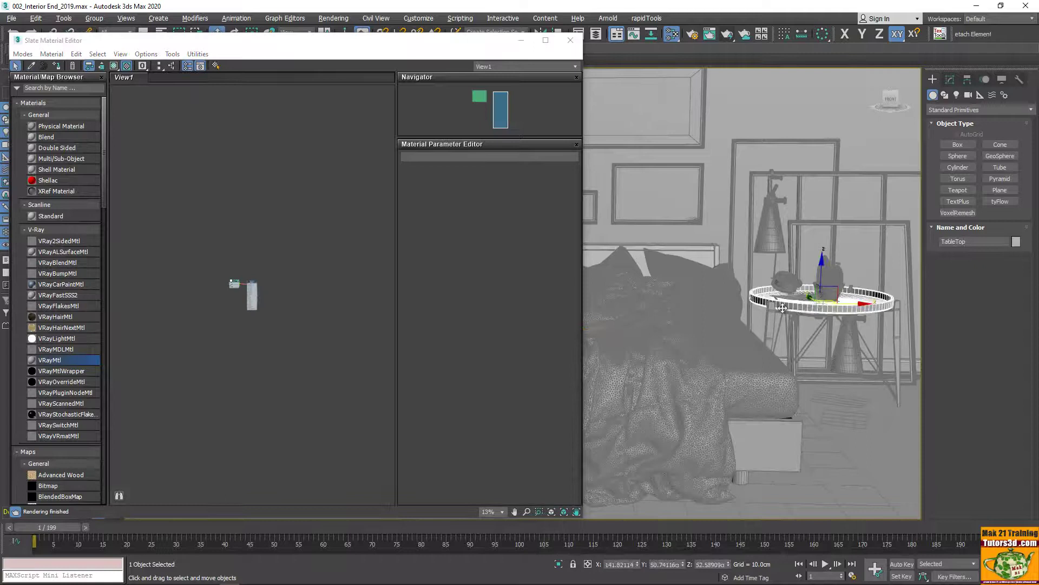
scroll(239, 284, "up", 5)
scroll(239, 283, "up", 4)
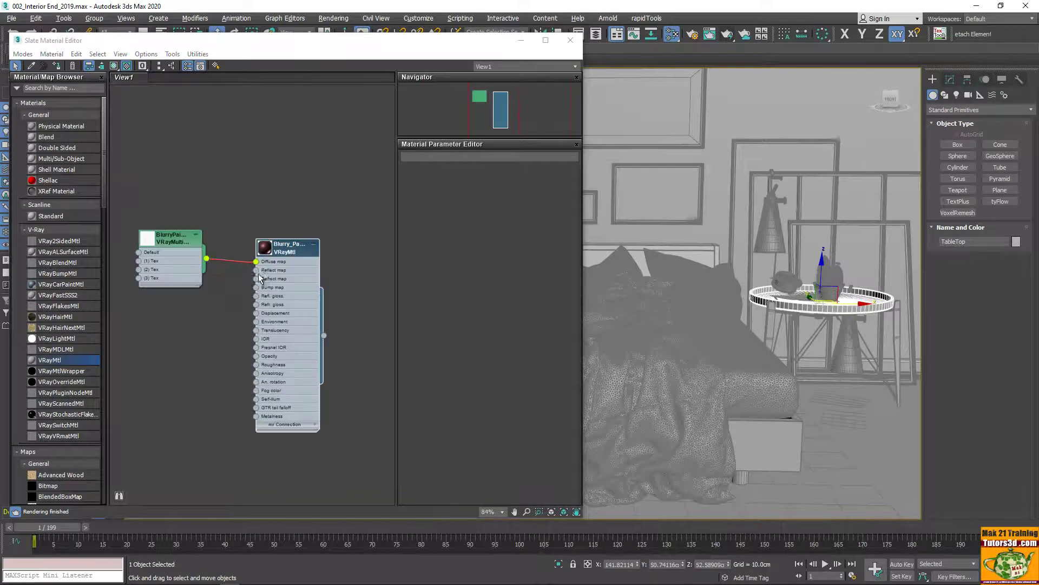
Select all 11 Blurry_Paint objects via Select by Material, then minimise the editor
right_click(299, 245)
mouse_move(364, 409)
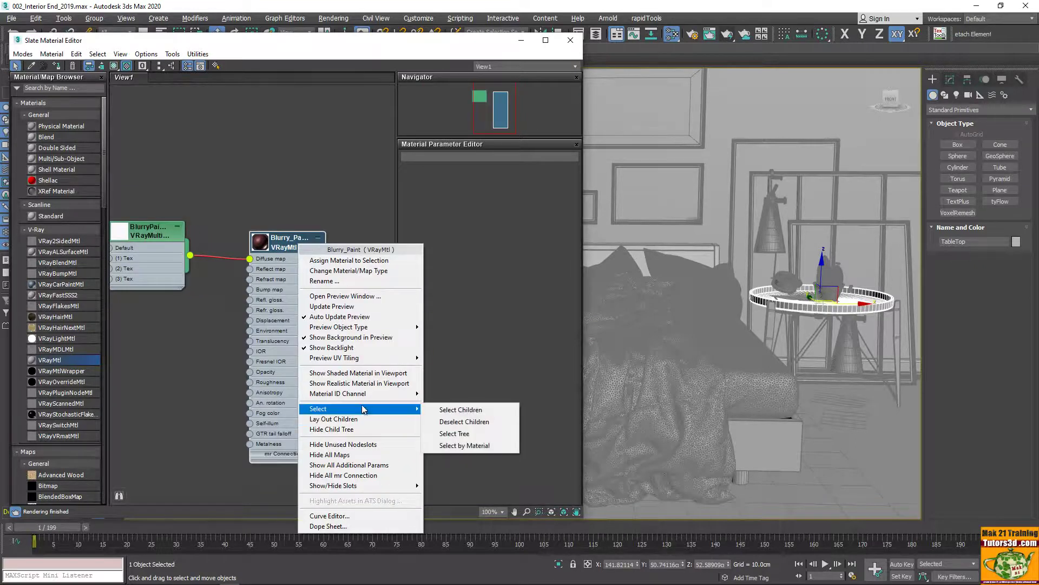
left_click(473, 445)
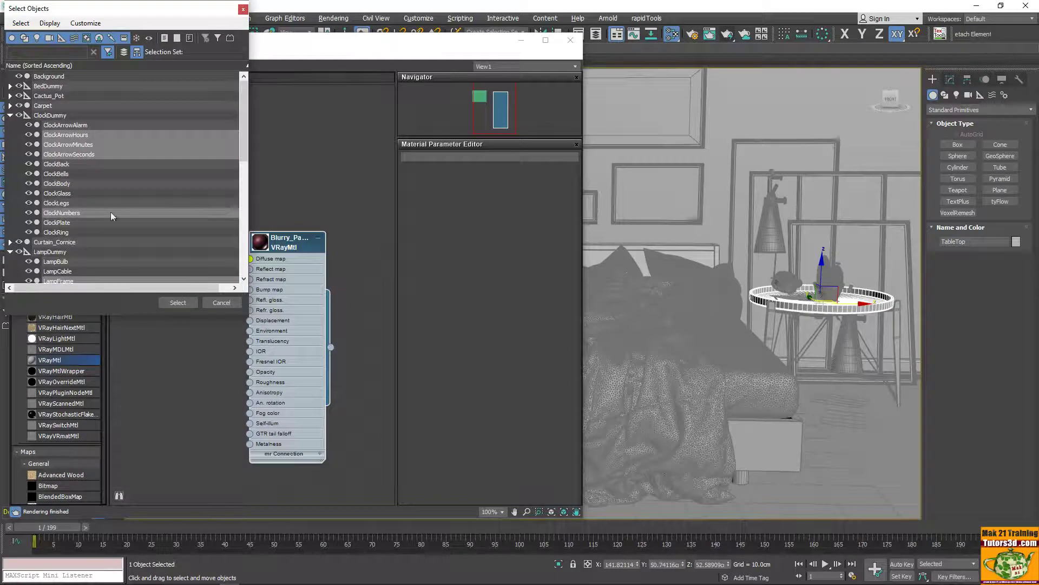
left_click(178, 303)
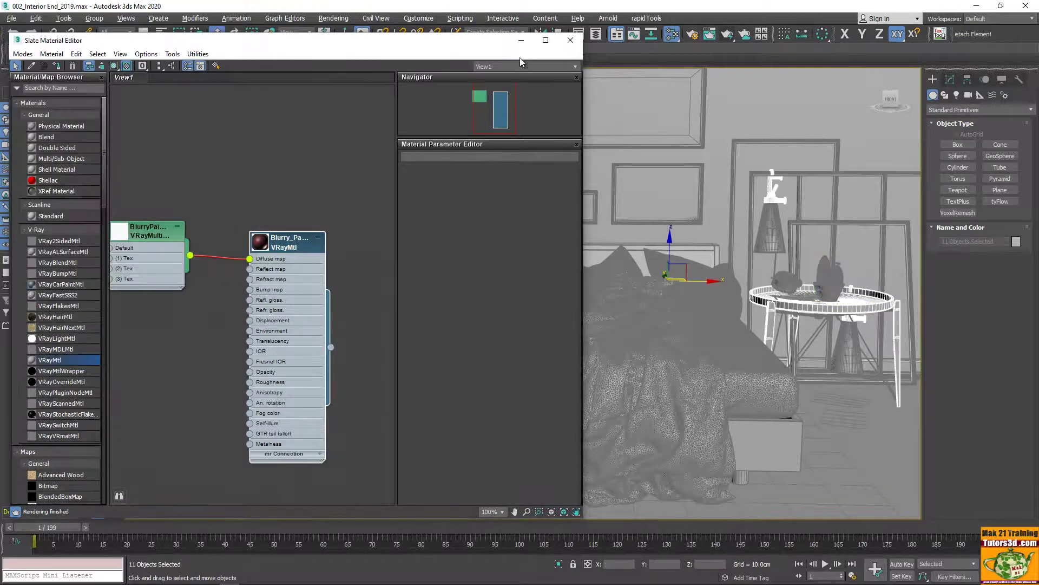
left_click(521, 40)
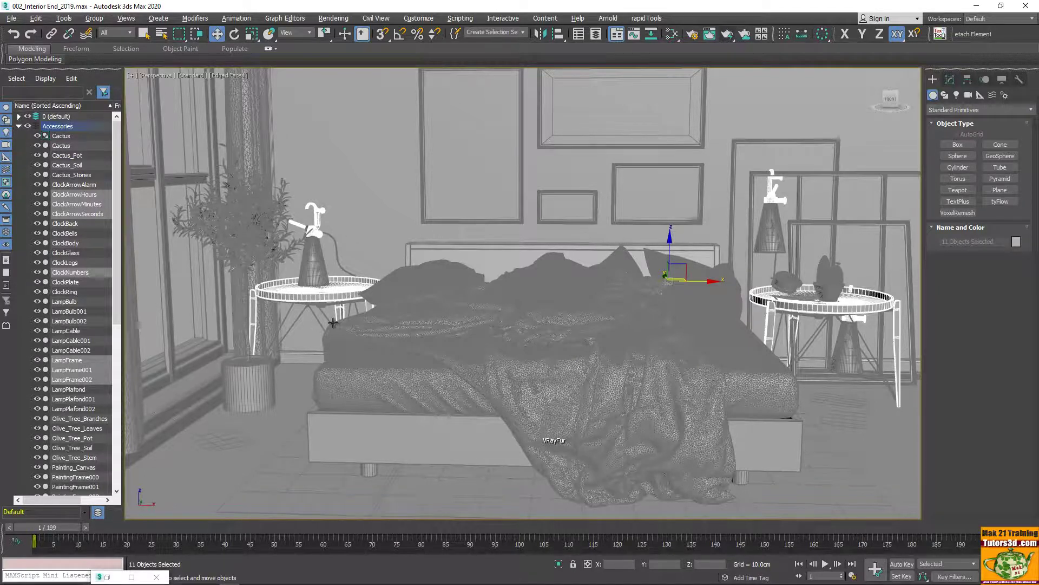
Select both nightstand tray tops and add a new VRayMtl, Material #0, to the graph
left_click(812, 308)
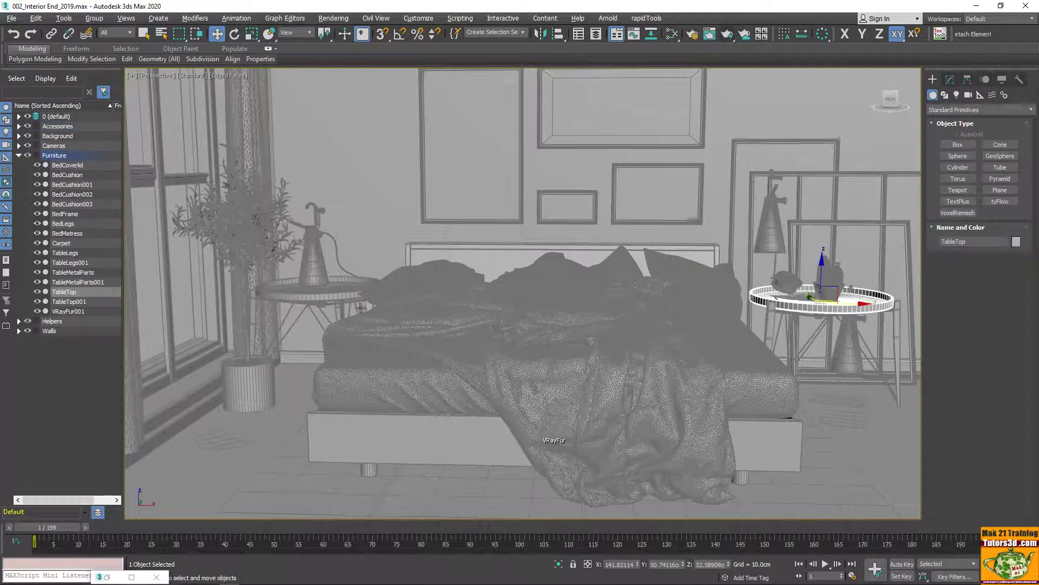
left_click(332, 296)
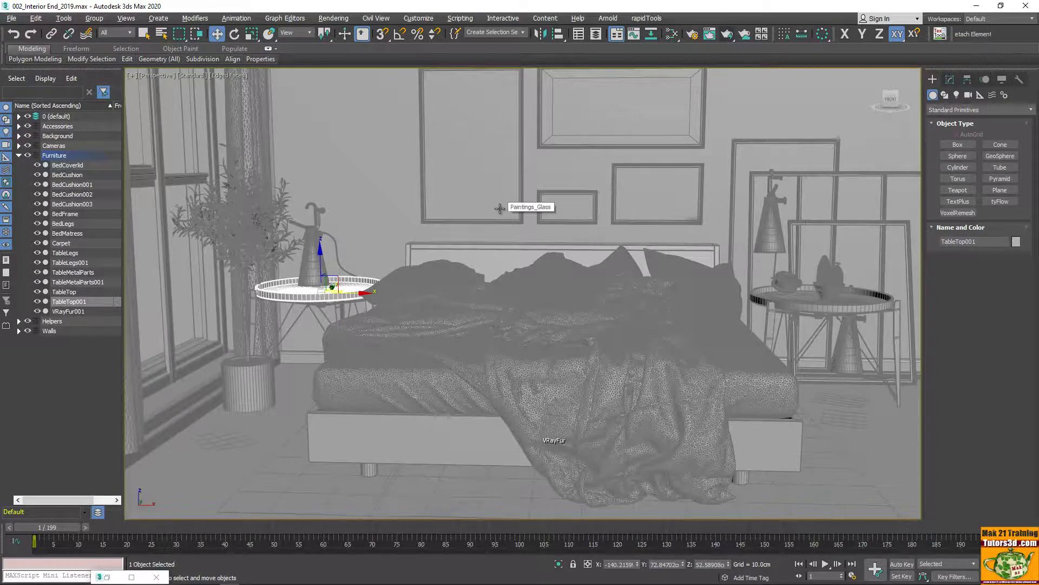
left_click(671, 34)
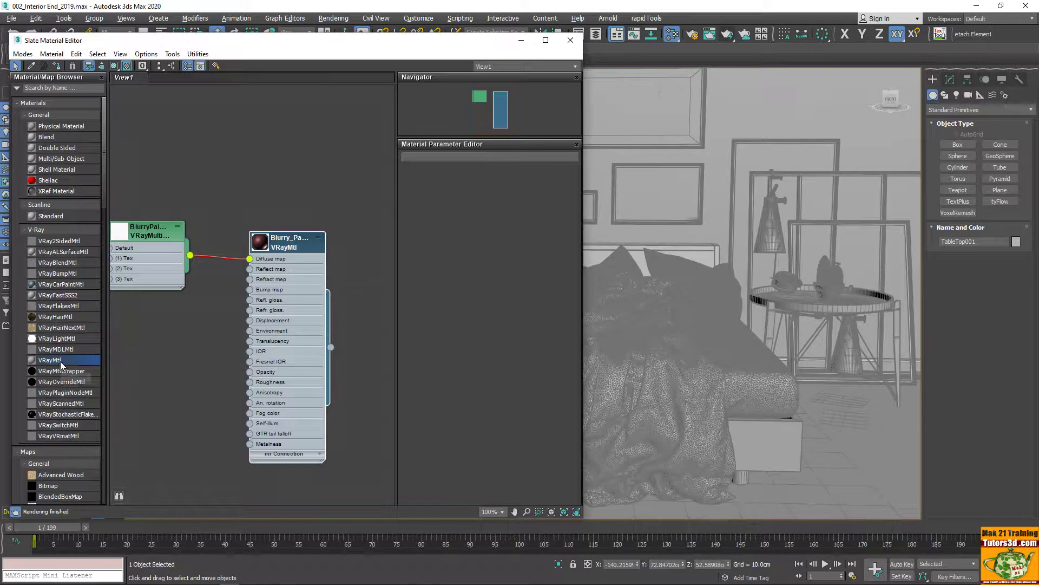
left_click_drag(57, 362, 335, 272)
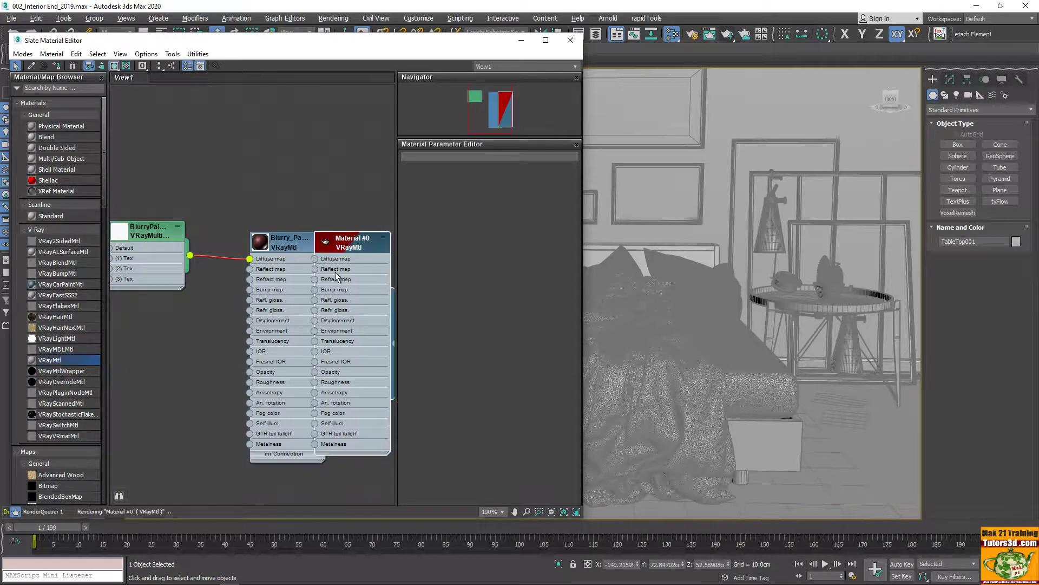
Move the nodes apart so none overlap, cancel the dangling wire, and close the editor
left_click_drag(283, 240, 230, 240)
left_click_drag(361, 246, 340, 246)
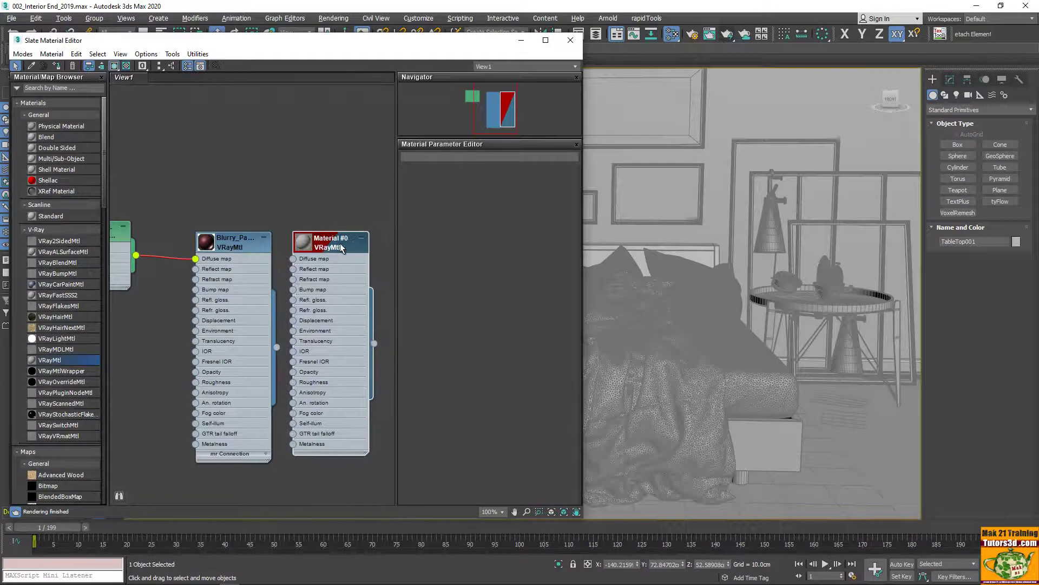
left_click_drag(375, 343, 318, 162)
left_click(324, 211)
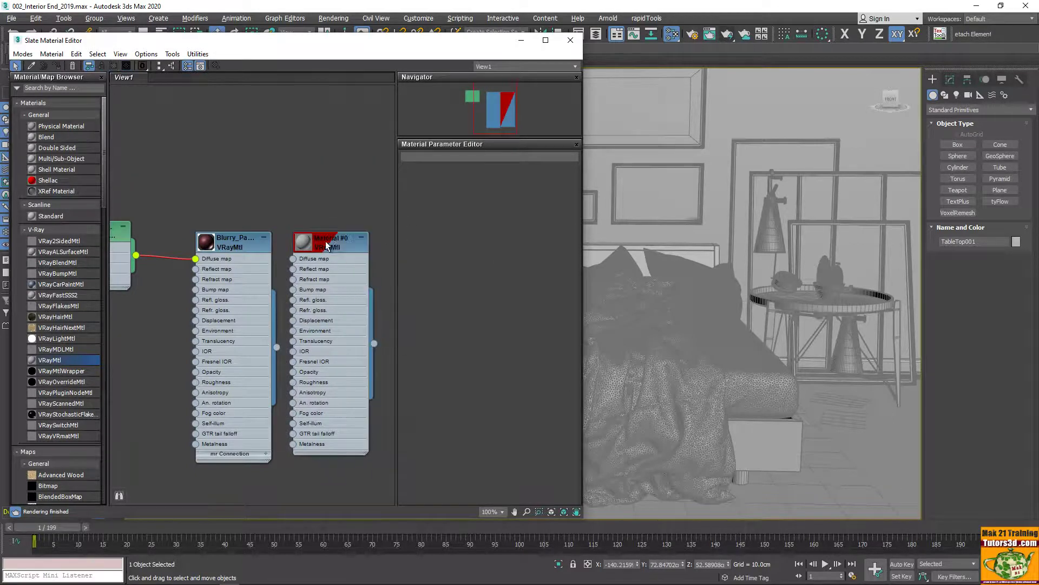
left_click(571, 40)
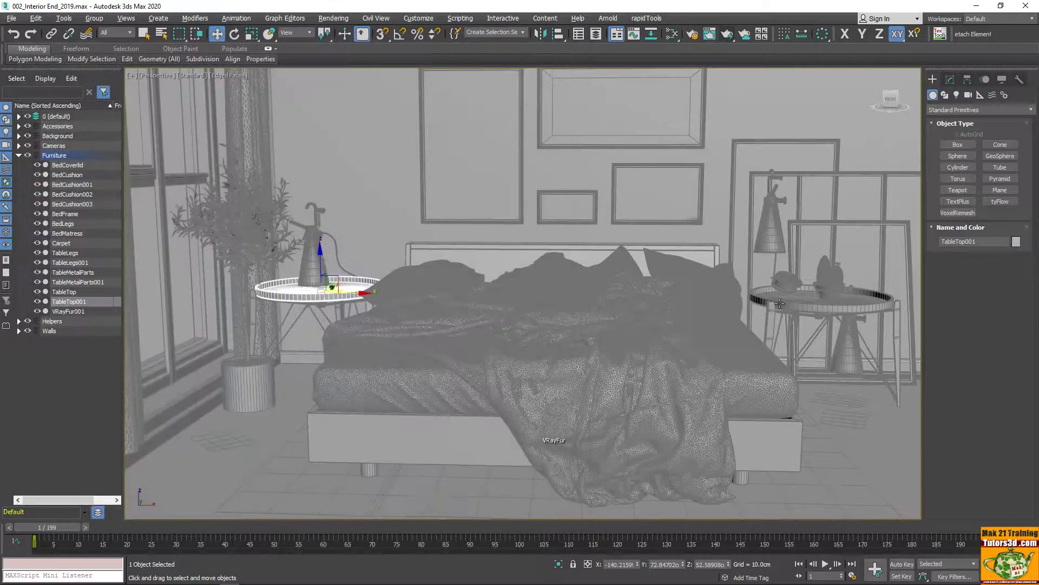
Select TableTop and TableTop001, then zoom and pan the view toward the bed
left_click(808, 311)
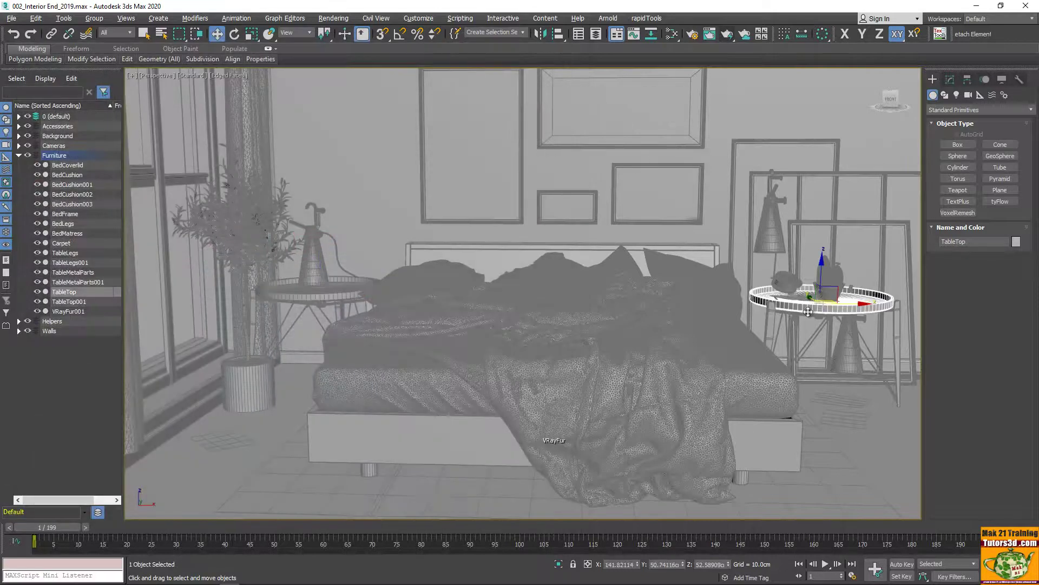
left_click(328, 297)
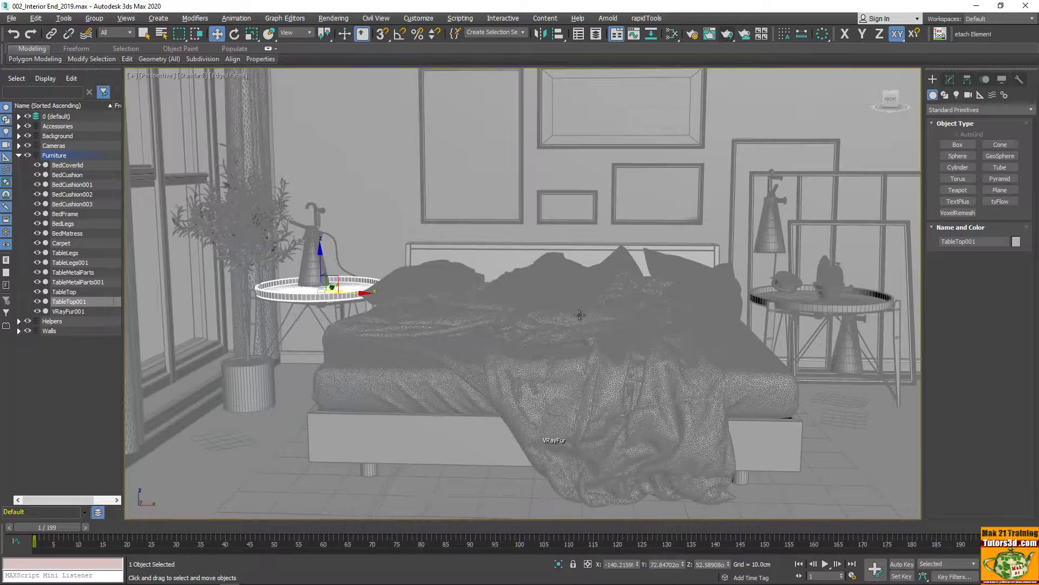
scroll(585, 320, "up", 2)
middle_click_drag(583, 320, 567, 323)
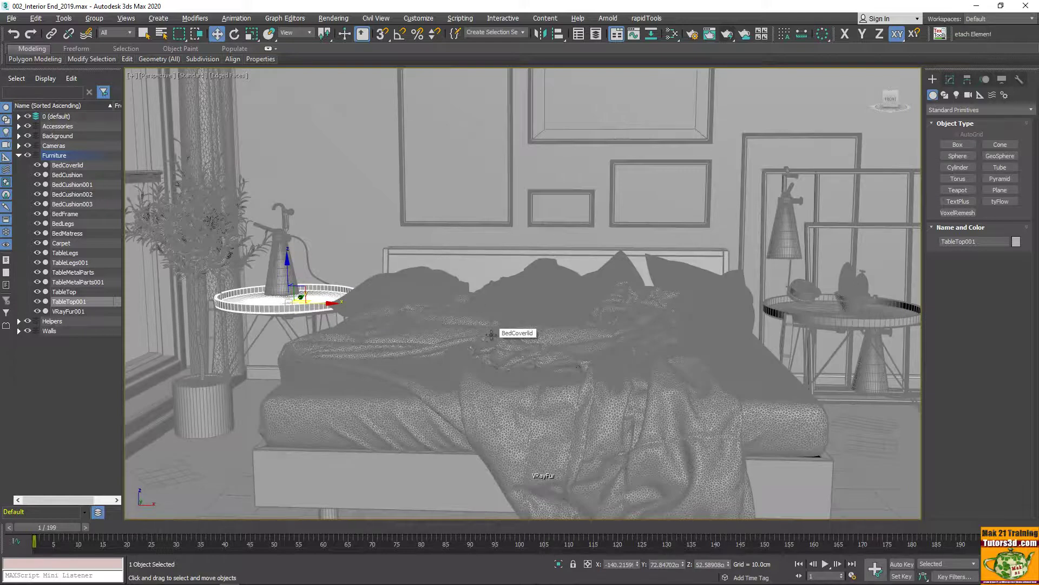
Reopen recent scene 002_Interior End_2019 with Don't Save, then close the render photo
left_click(10, 18)
mouse_move(120, 75)
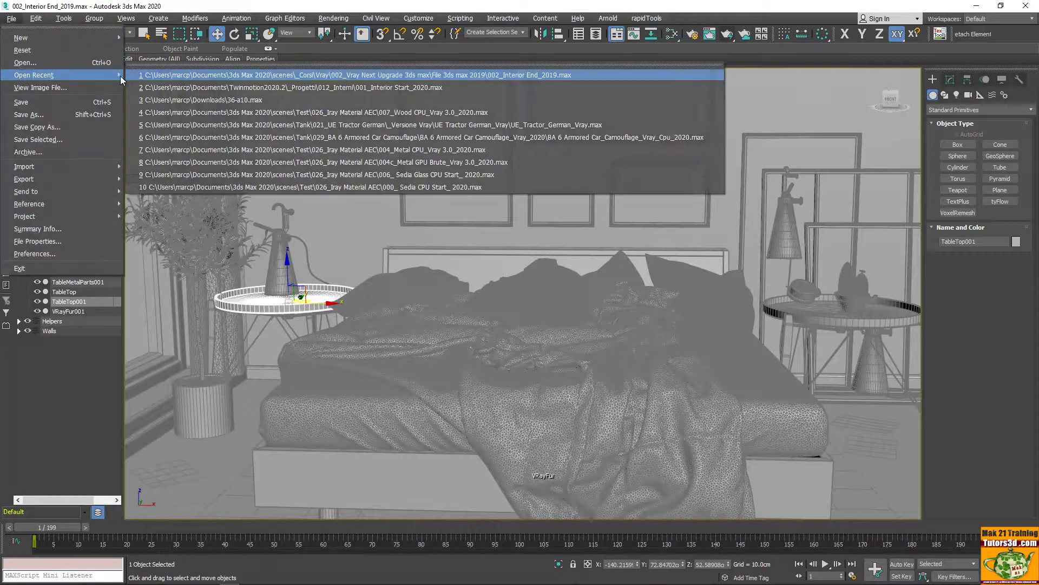
left_click(348, 75)
left_click(534, 316)
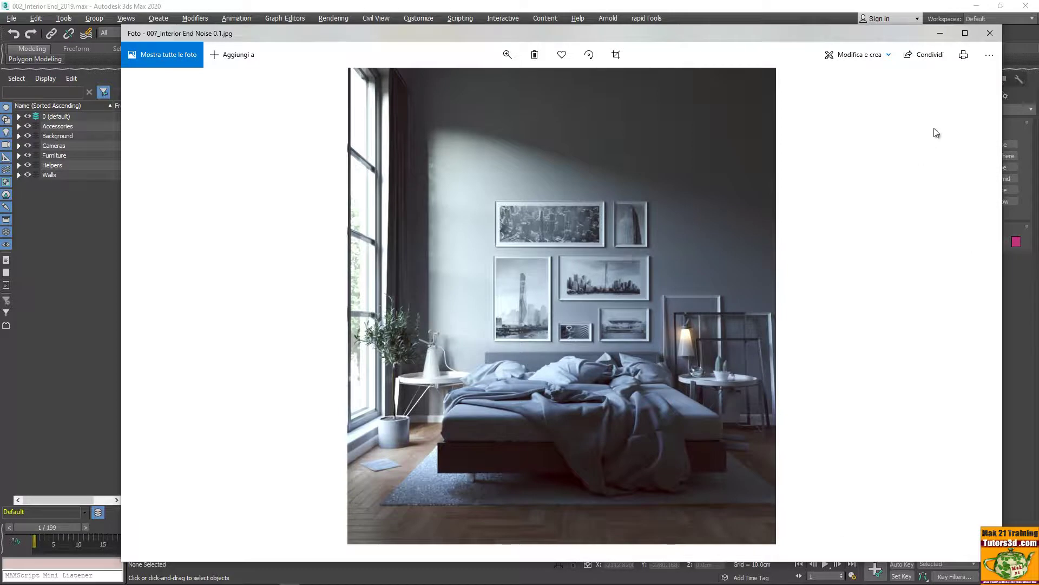
left_click(990, 33)
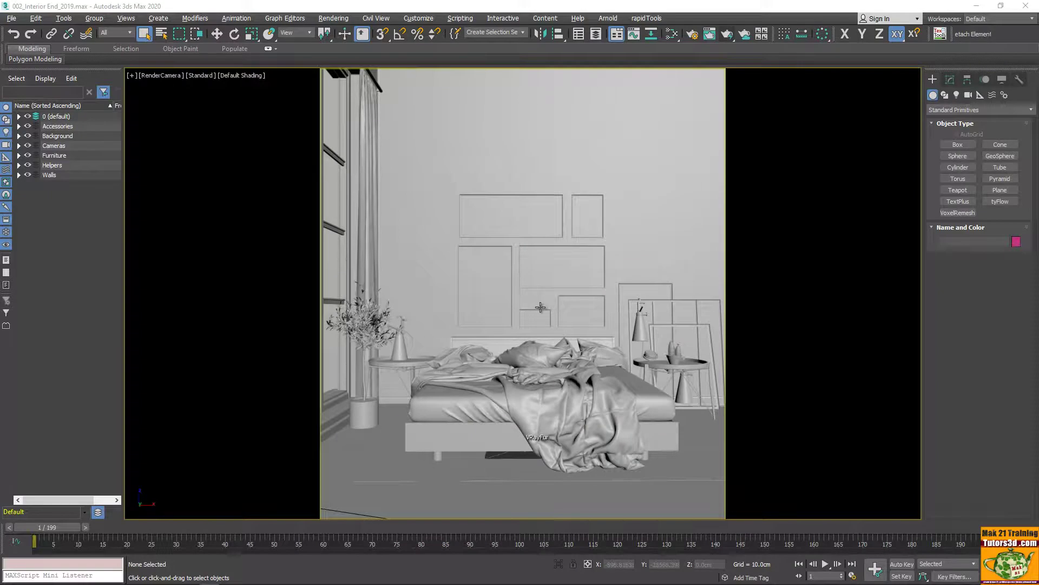
Delete all 16 helper objects from BedDummy onward in the Helpers layer
left_click(21, 165)
left_click(57, 176)
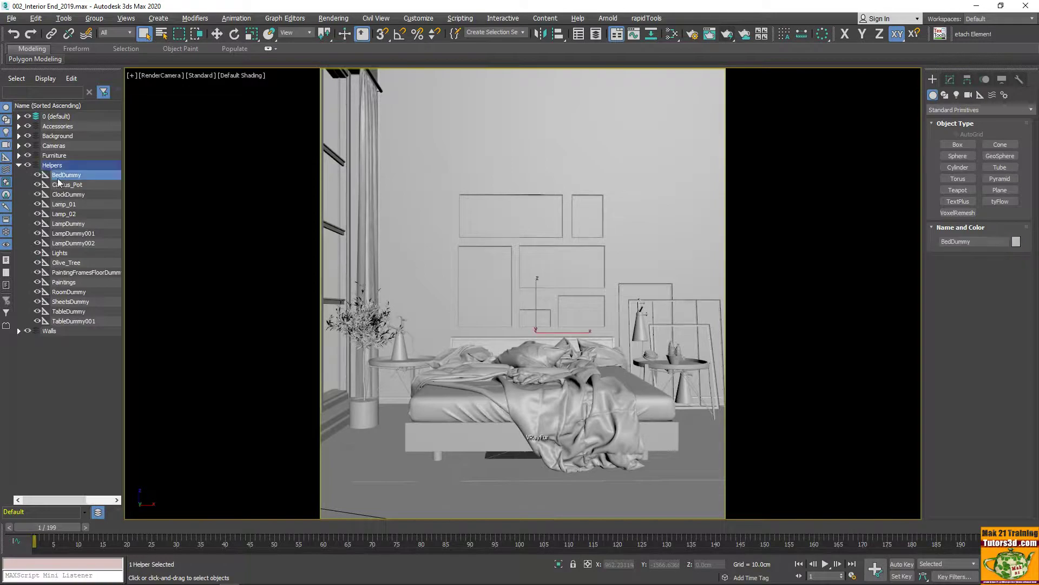
left_click(71, 321, "shift")
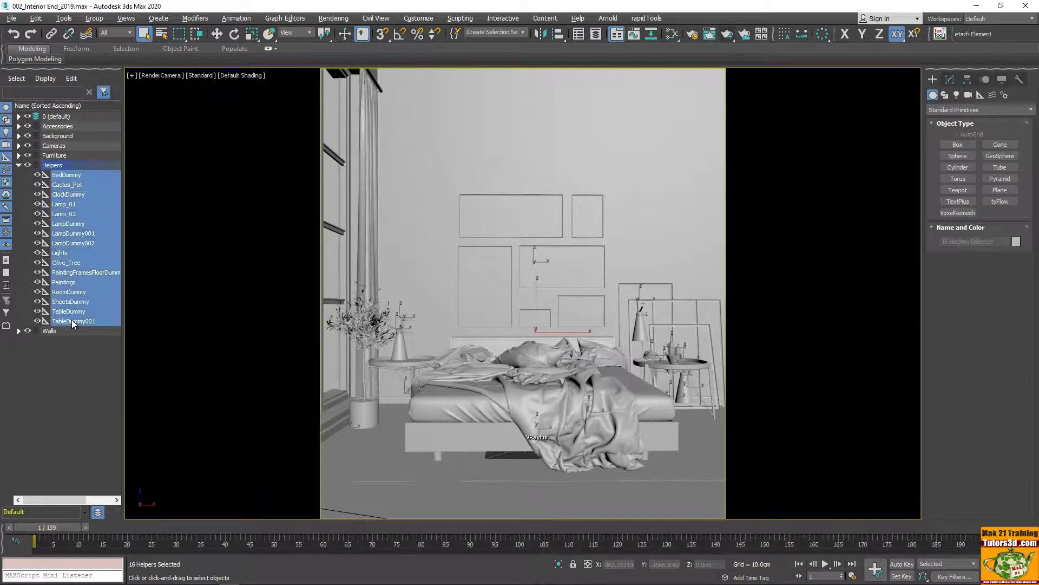
right_click(111, 317)
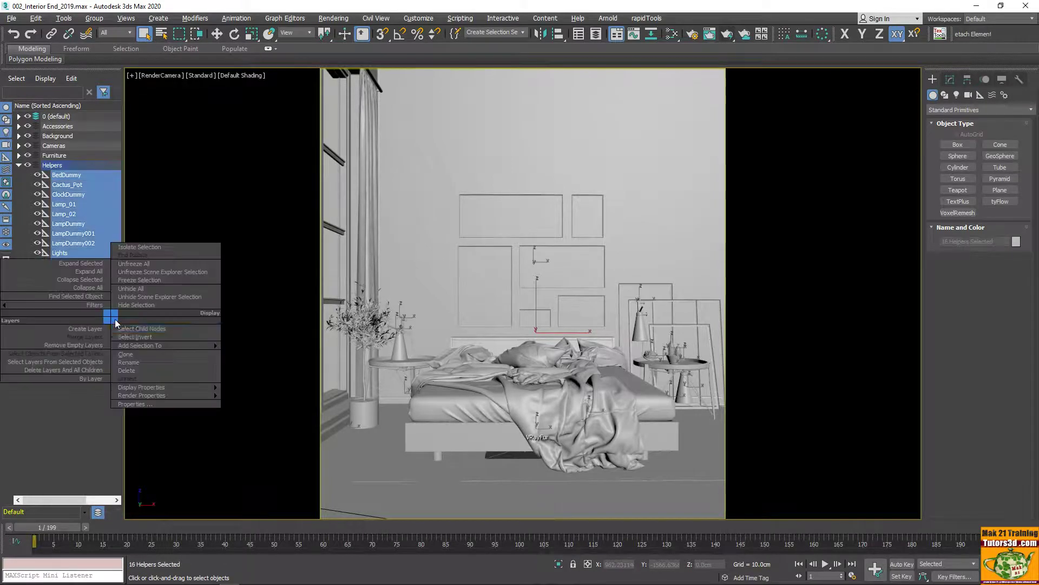
left_click(139, 371)
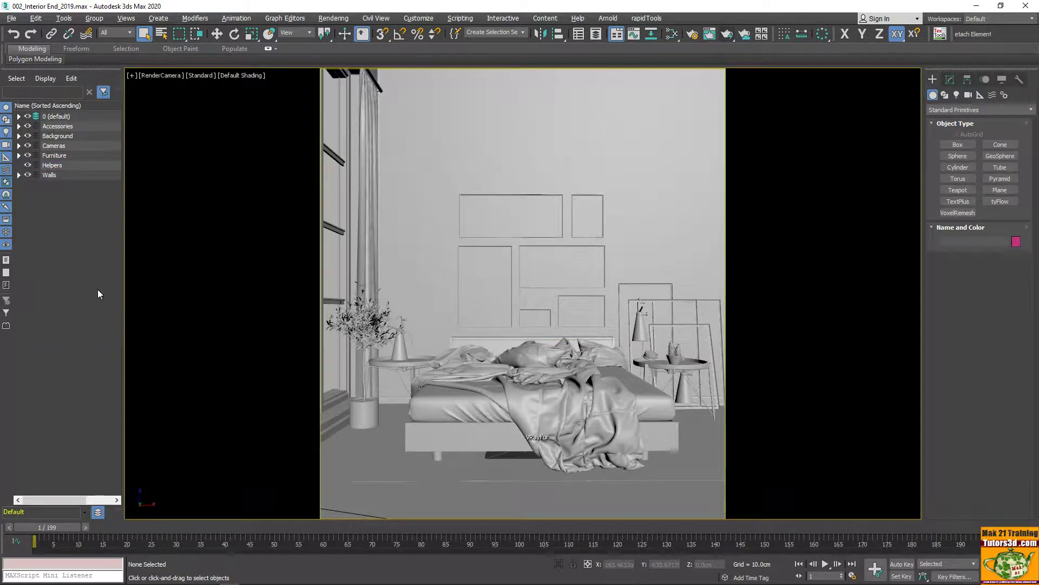
Delete the VRayLight001 and VRaySun001 lights from the 0 (default) layer
left_click(19, 118)
left_click(66, 129)
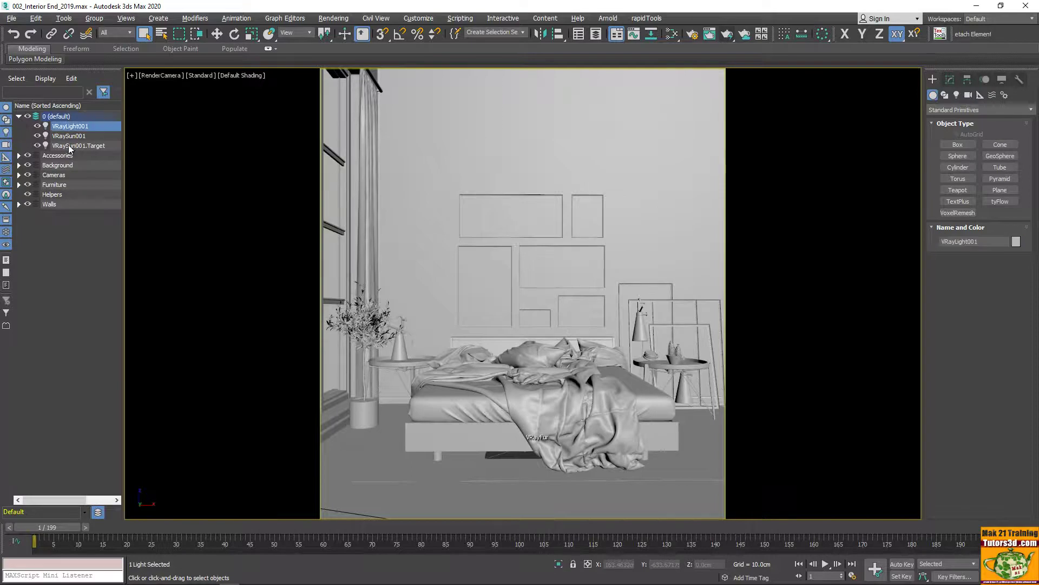
left_click(67, 137, "ctrl")
right_click(67, 139)
left_click(143, 198)
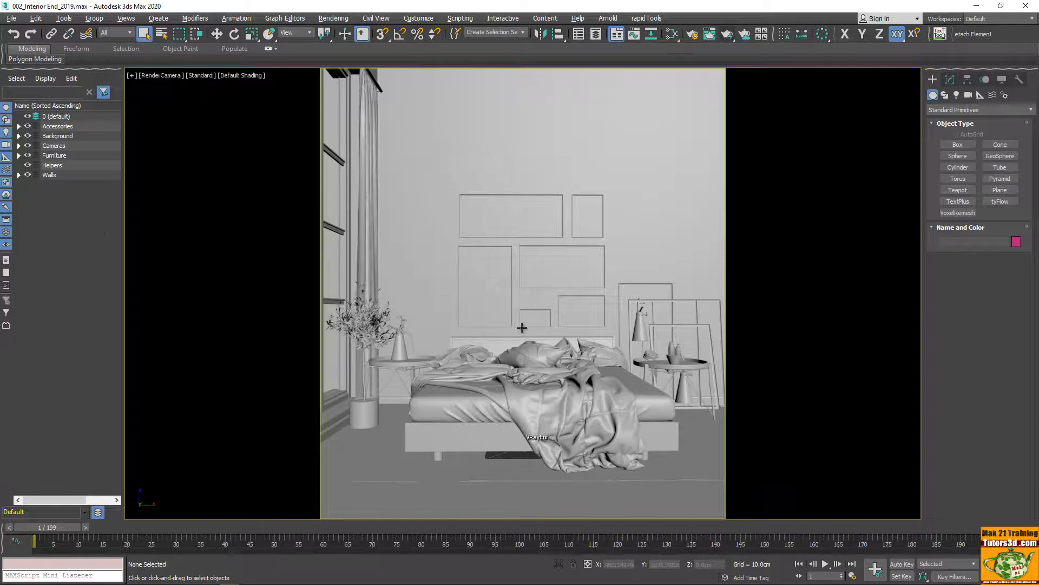
Delete the now-empty Helpers layer
right_click(62, 163)
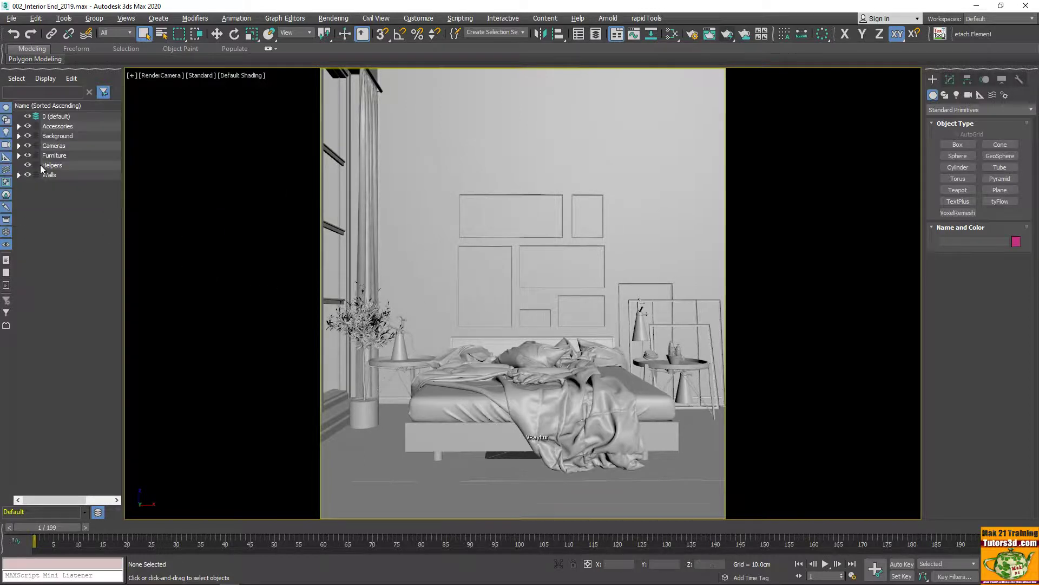
right_click(110, 164)
left_click(133, 212)
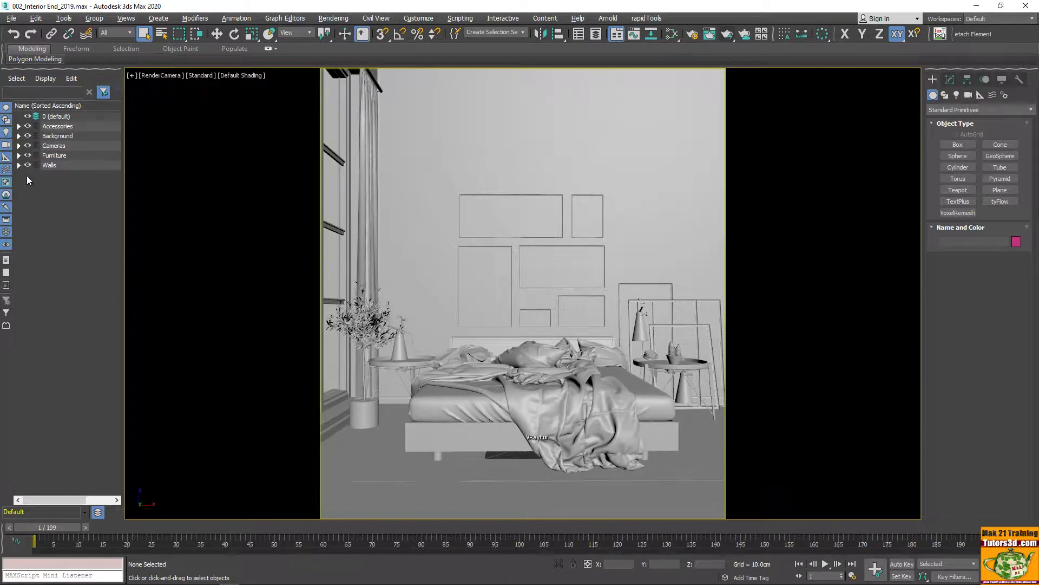
Expand the Cameras layer and select RenderCamera and RenderCamera.Target
left_click(59, 118)
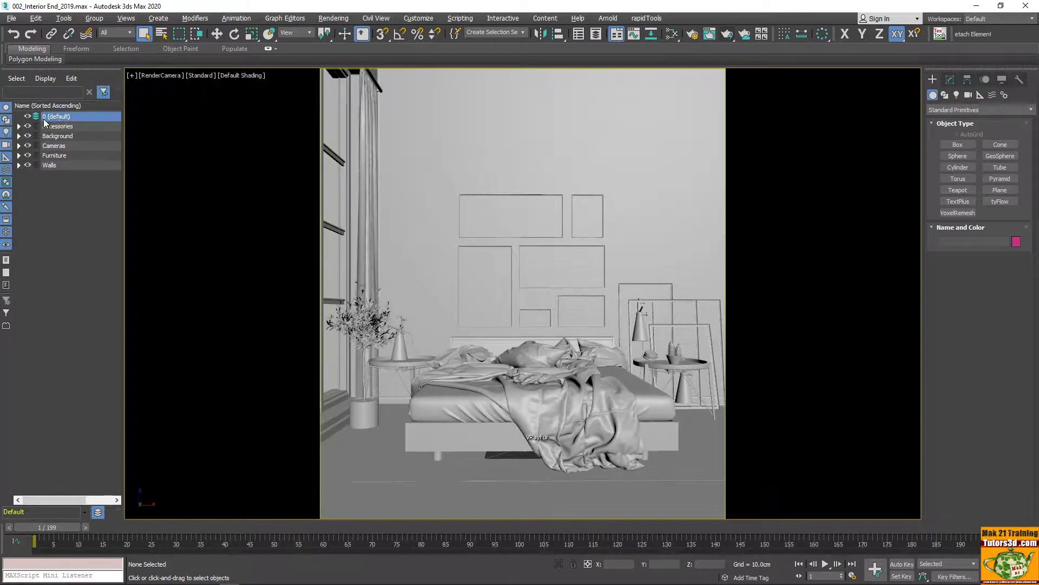
left_click(19, 135)
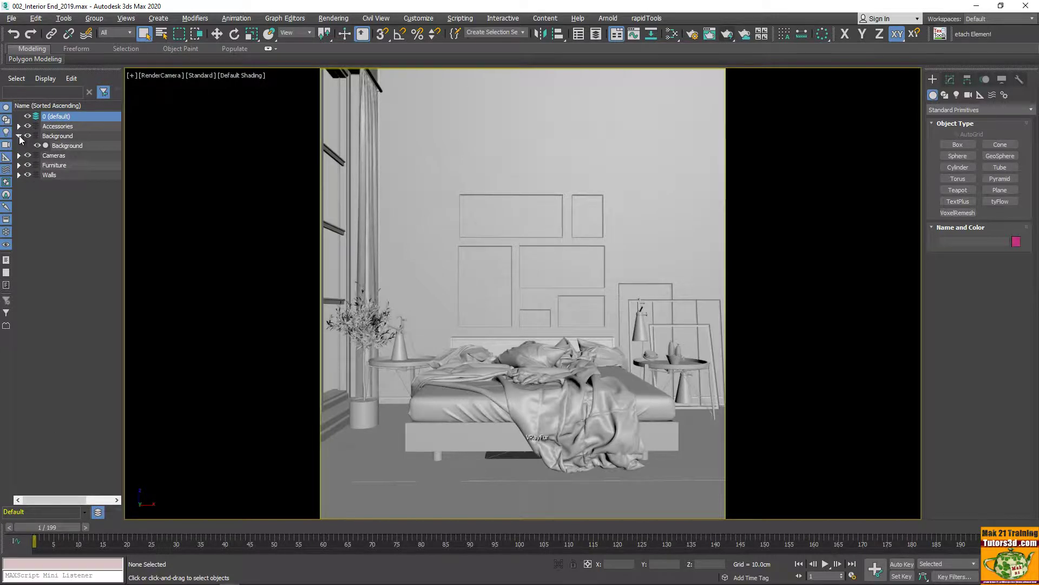
left_click(19, 138)
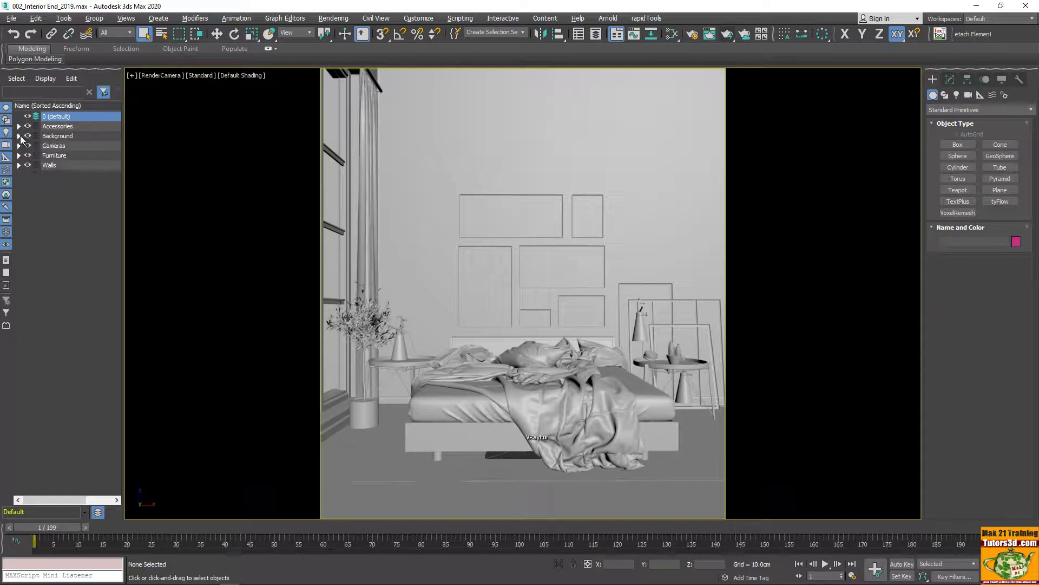
left_click(19, 146)
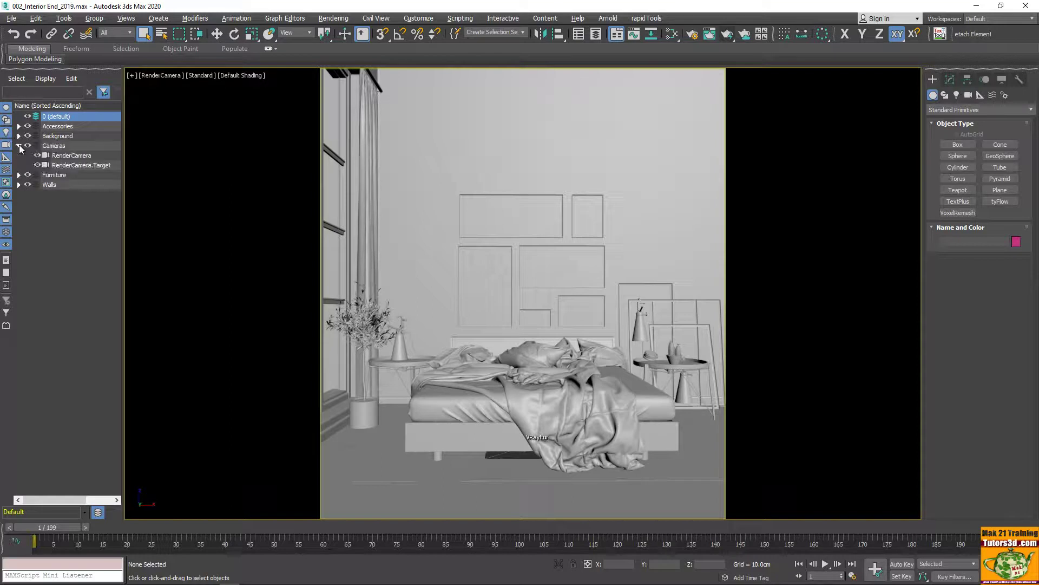
left_click(59, 157)
left_click(61, 166)
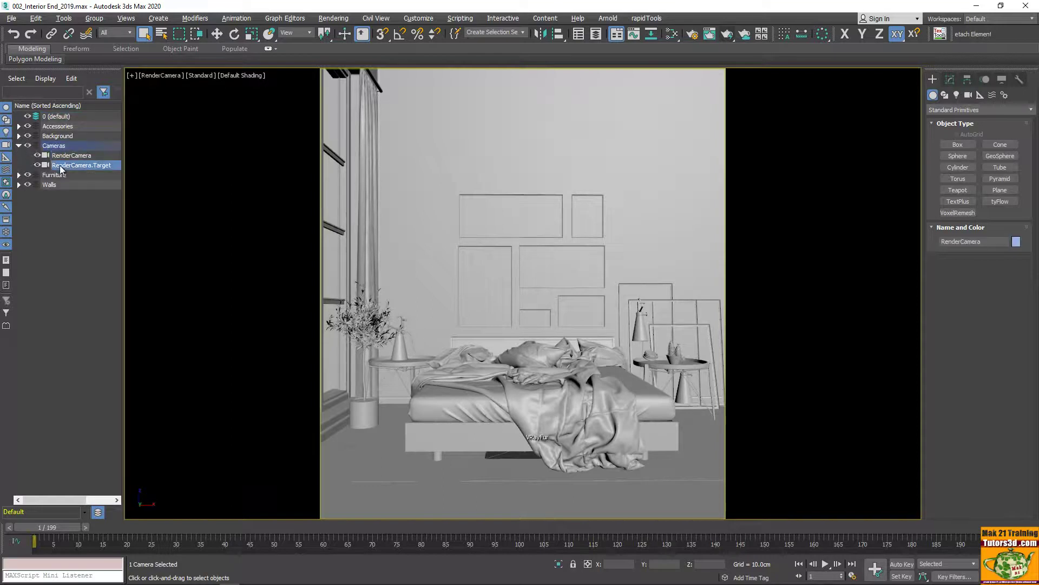
left_click(60, 155)
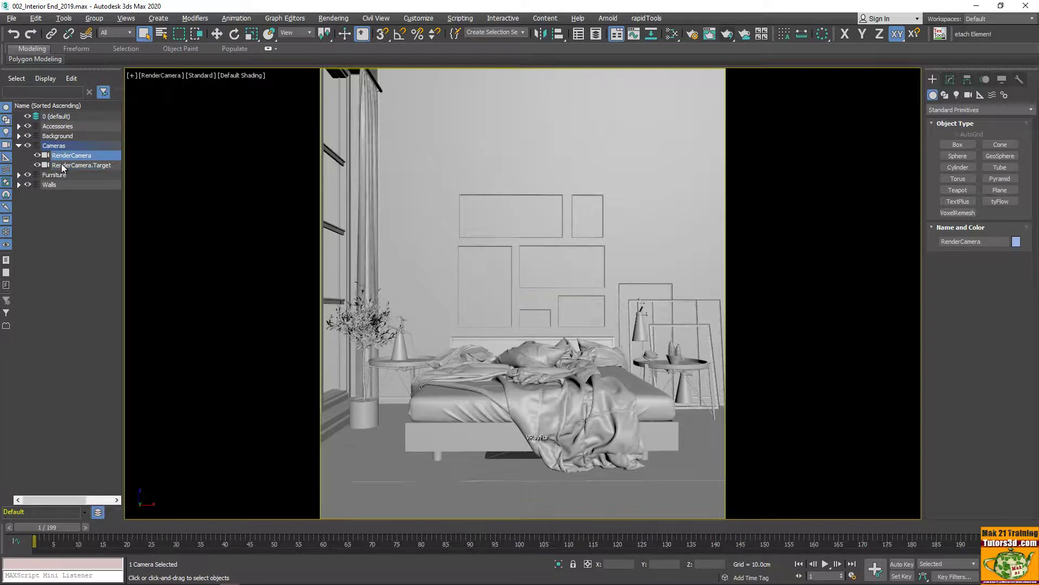
Toggle the Cameras layer's visibility off and on, then select RenderCamera for deletion
left_click(19, 145)
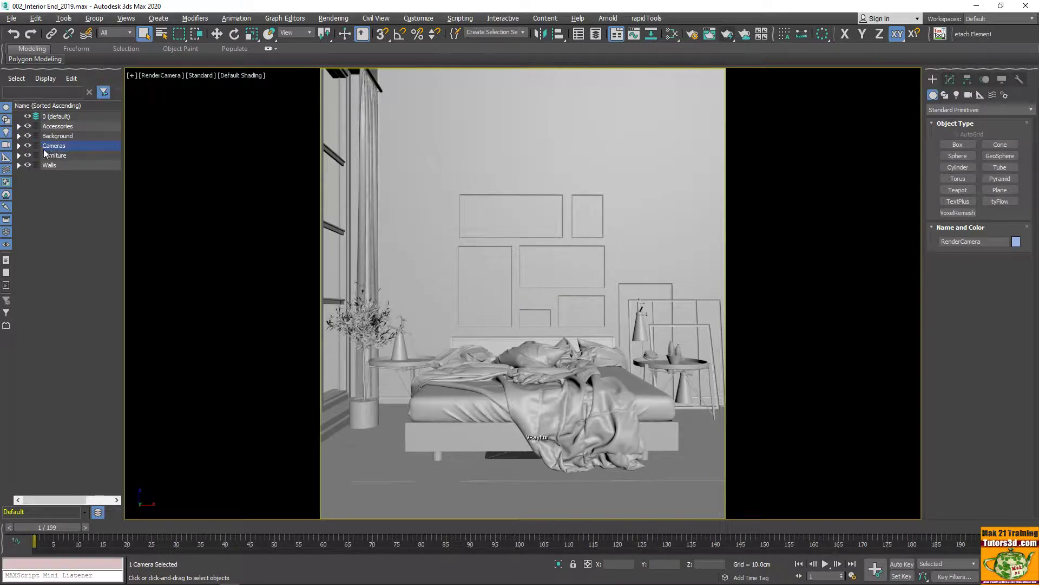
left_click(27, 146)
left_click(19, 146)
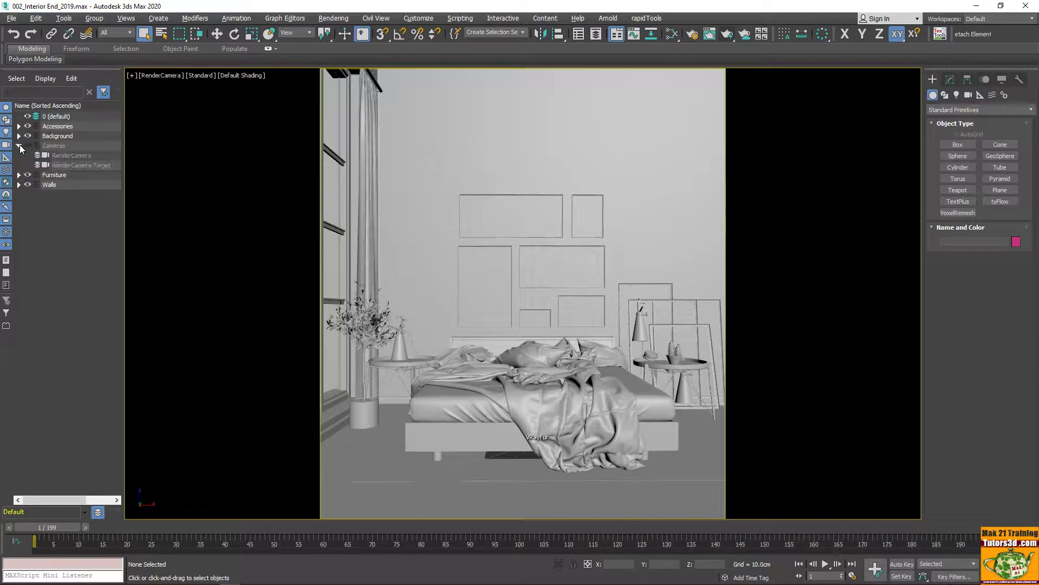
left_click(28, 145)
left_click(64, 156)
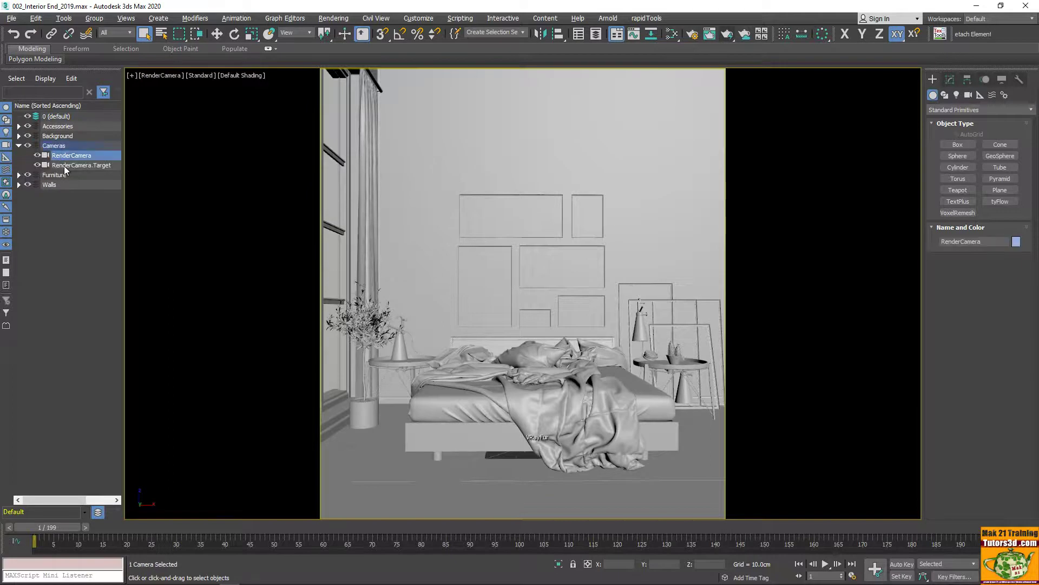
right_click(64, 166)
Delete both cameras and then the empty Cameras layer
left_click(126, 222)
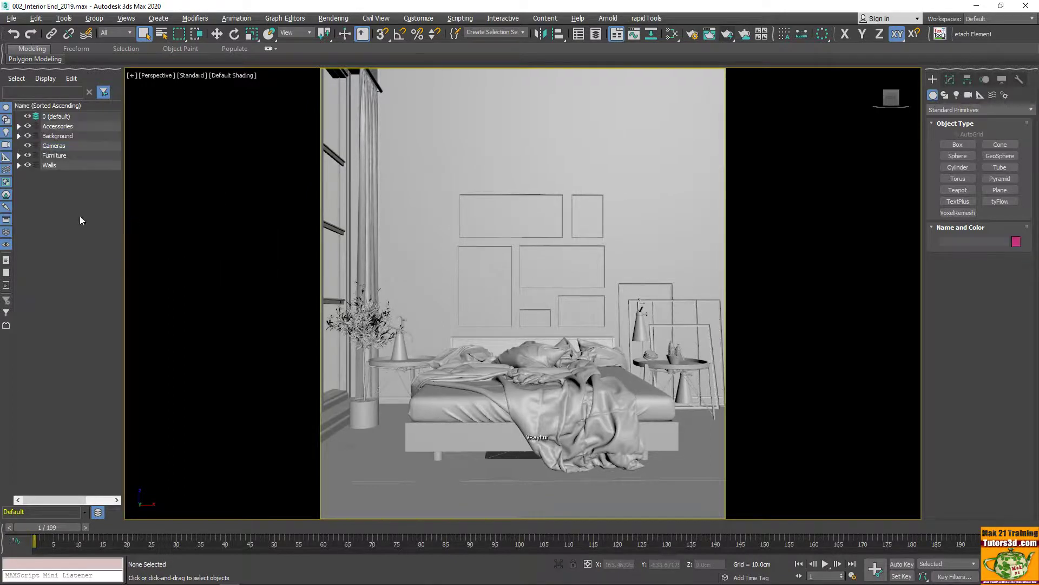
right_click(52, 148)
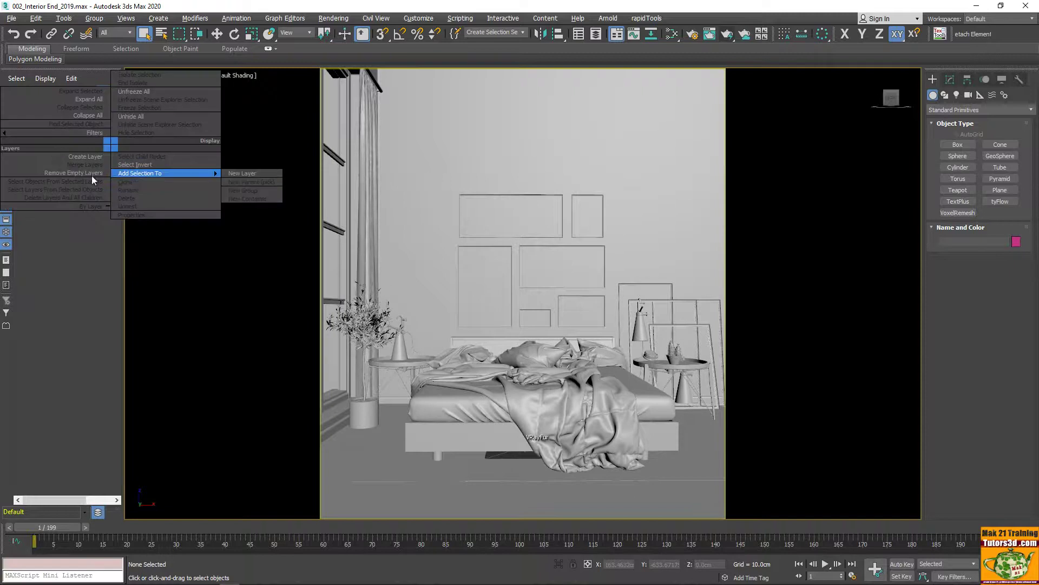
left_click(51, 146)
right_click(50, 145)
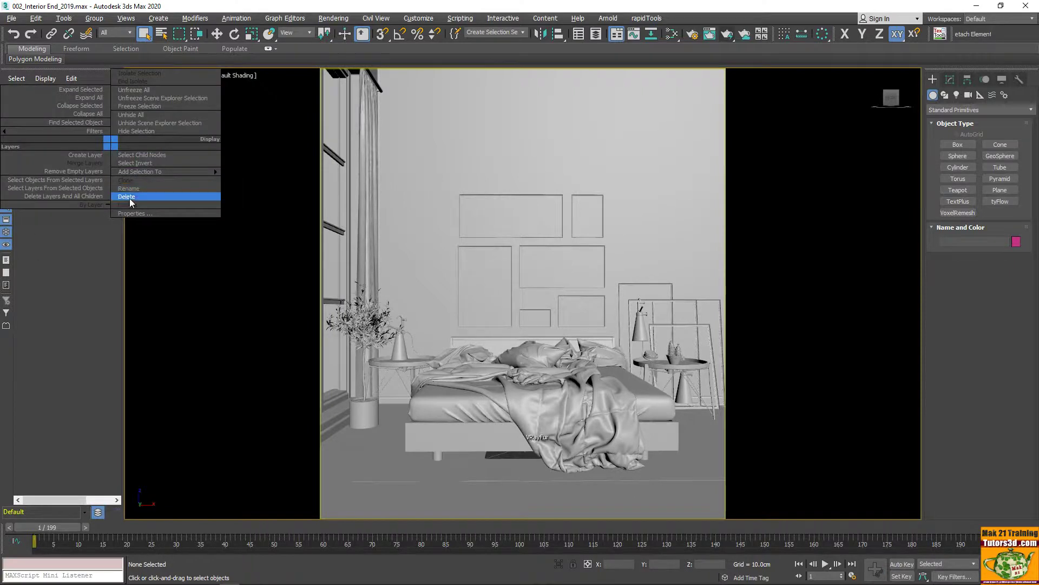
left_click(129, 198)
Delete the VRayFur001 fur object from the Furniture layer after checking its settings
left_click(19, 146)
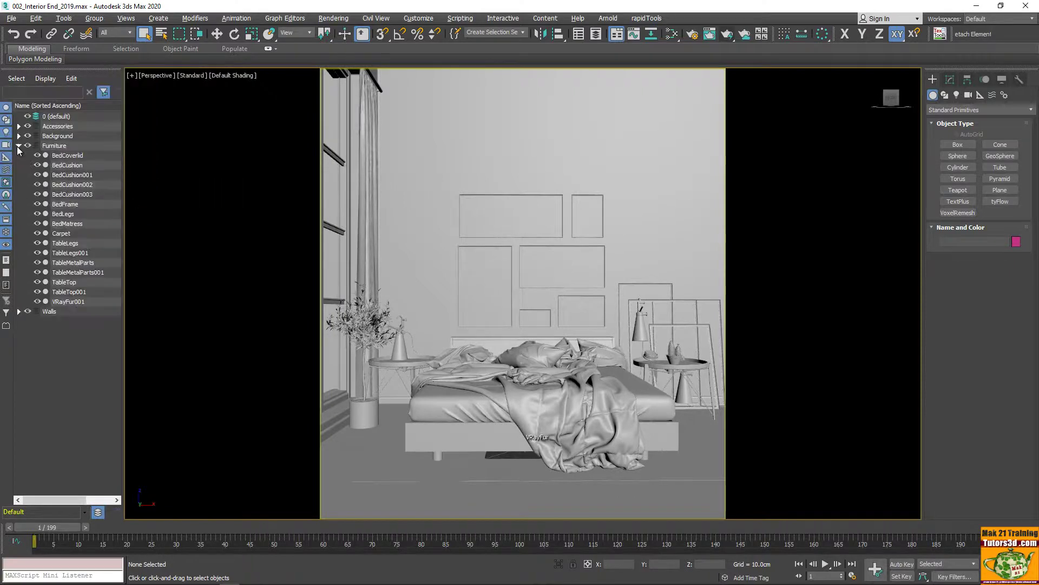
left_click(18, 146)
left_click(19, 147)
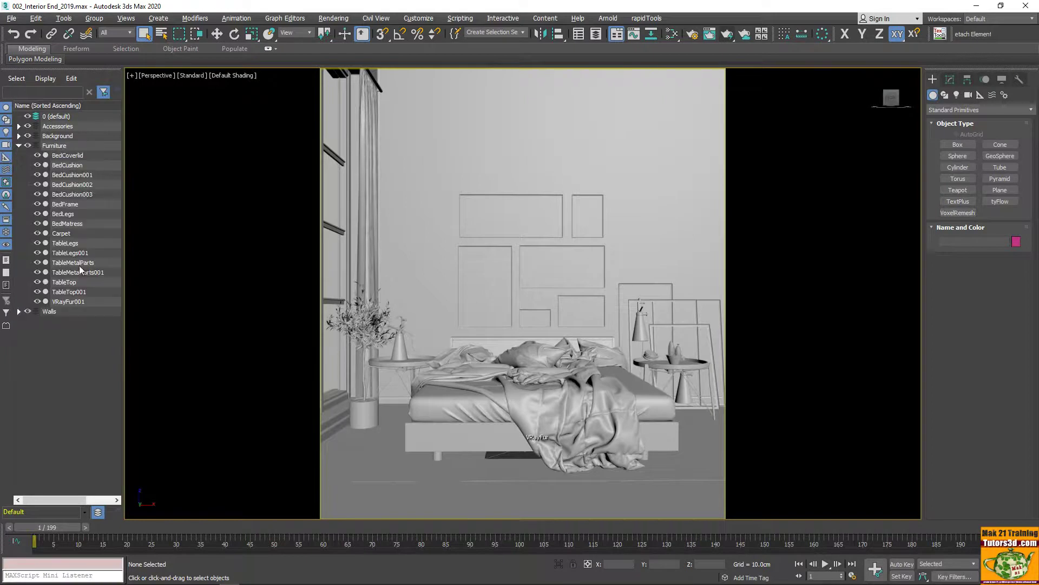
left_click(73, 302)
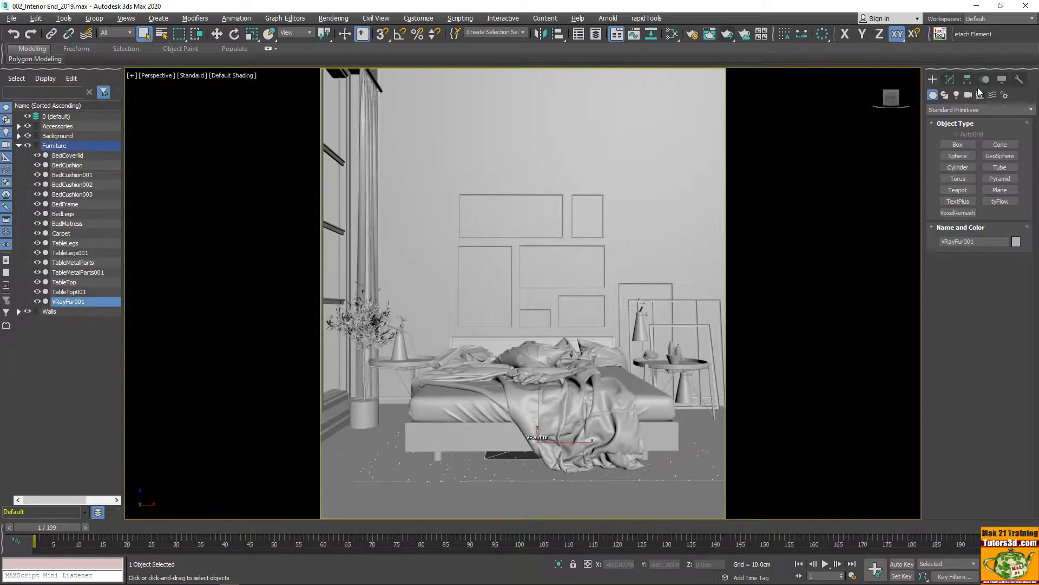
left_click(950, 80)
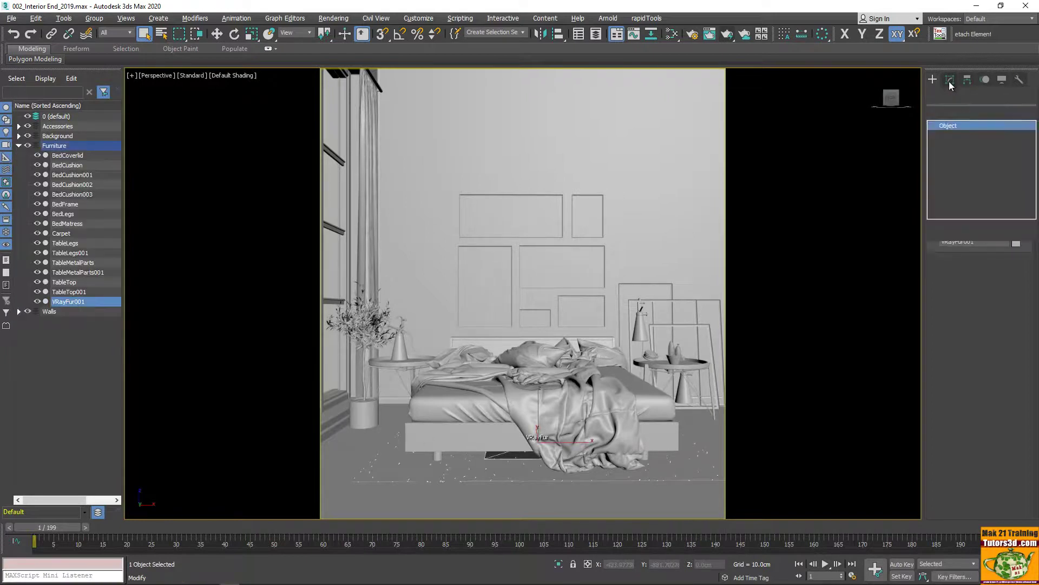
right_click(83, 300)
left_click(141, 347)
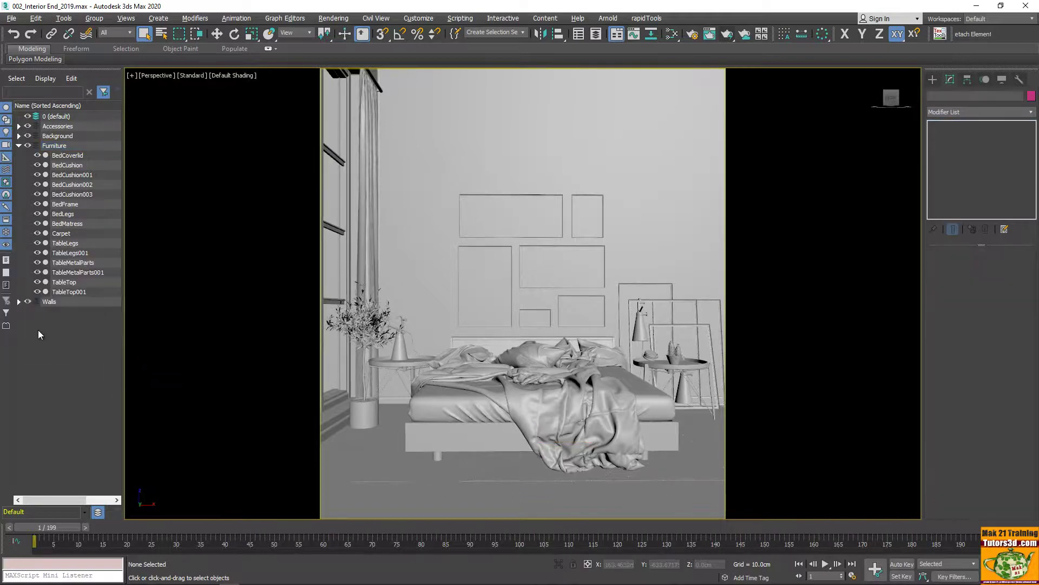
Collapse the Walls and Furniture layers in Scene Explorer
left_click(18, 301)
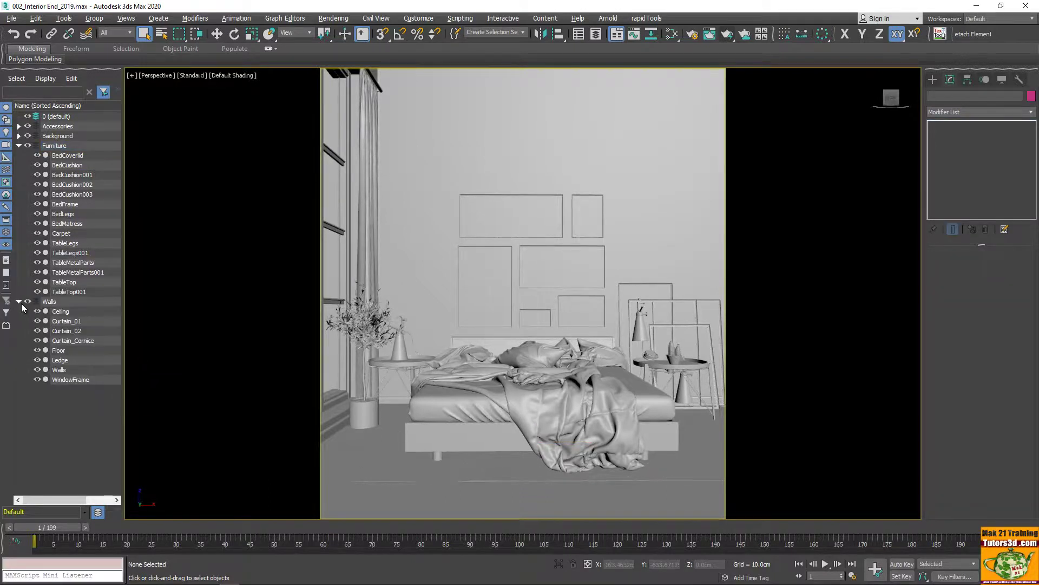
left_click(19, 301)
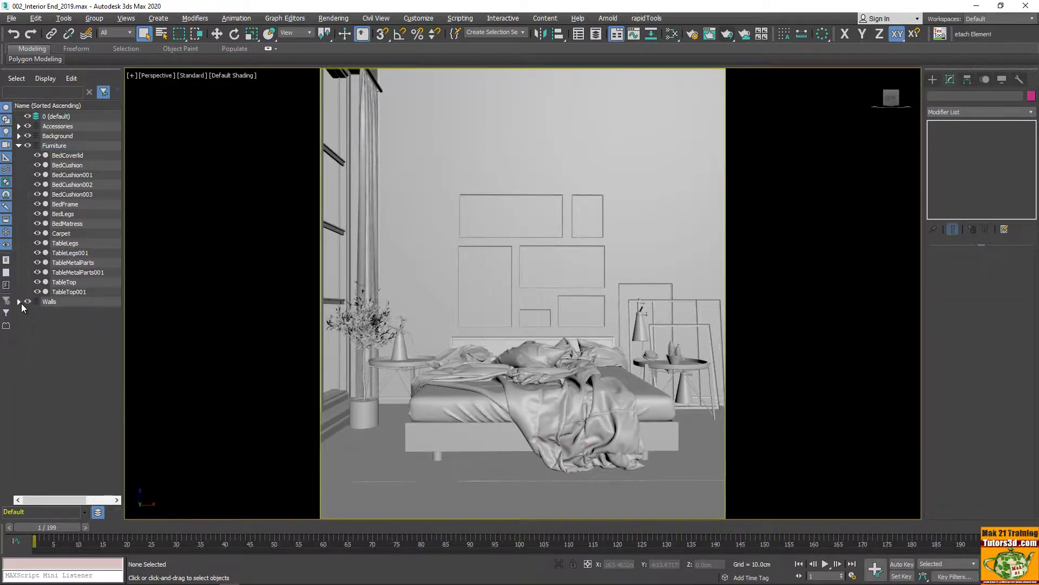
left_click(19, 145)
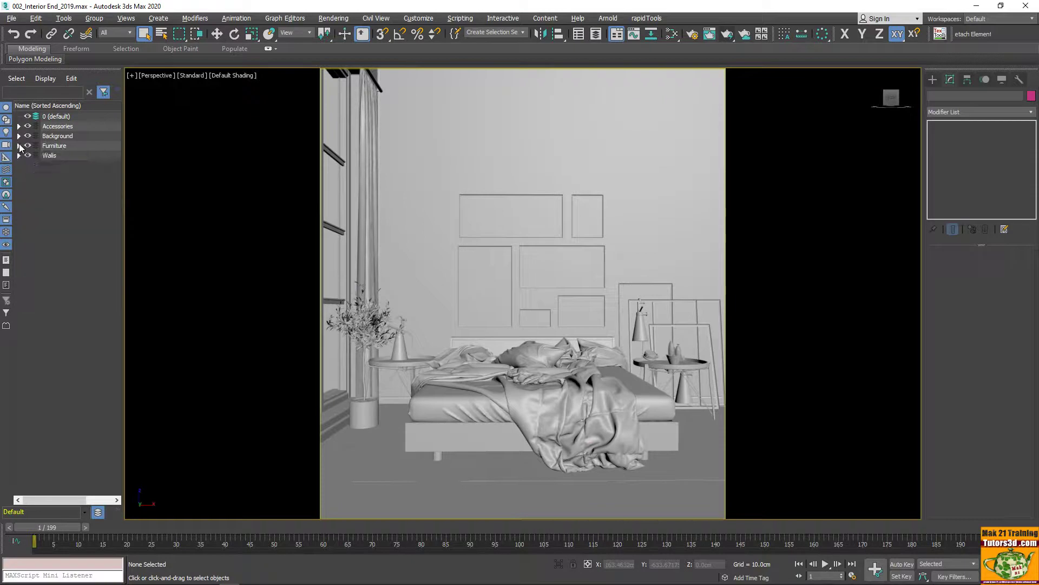
left_click(10, 18)
Export the scene as INTERNI 3 into Documenti\Twinmotion2020.2\_Progetti\012_Interni, reaching the FBX options
mouse_move(44, 180)
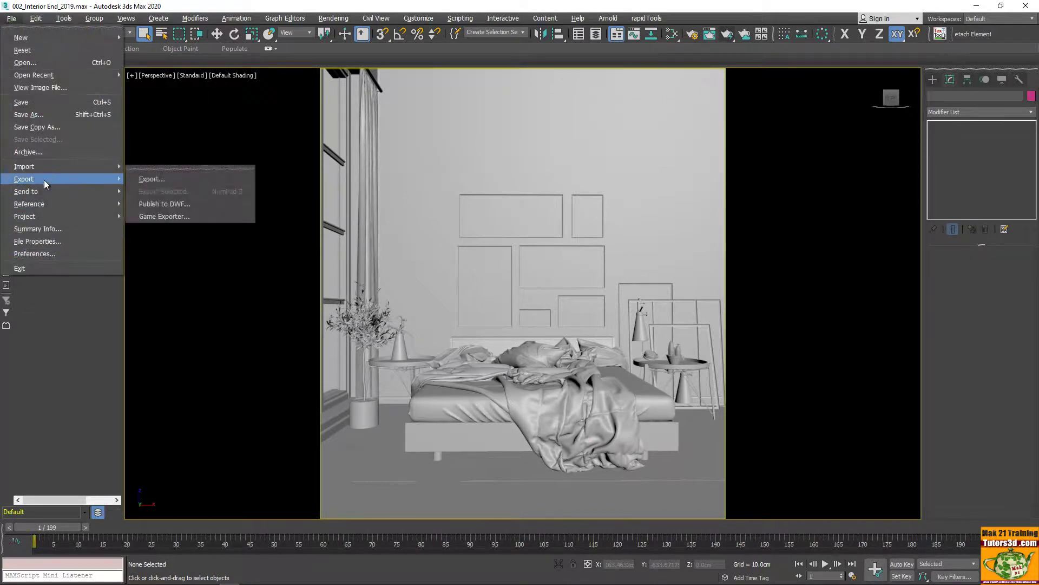
left_click(156, 181)
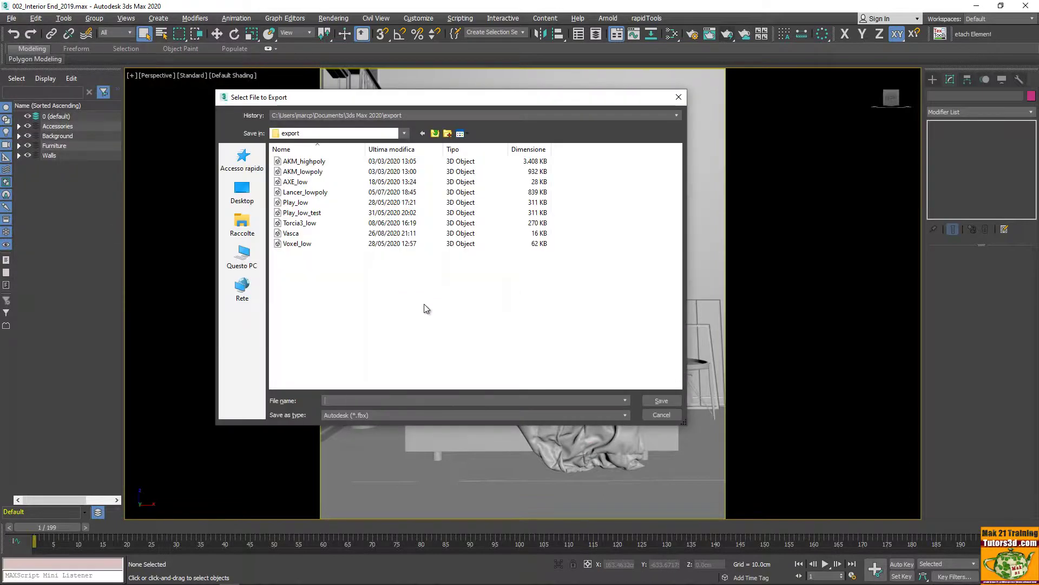
left_click(435, 134)
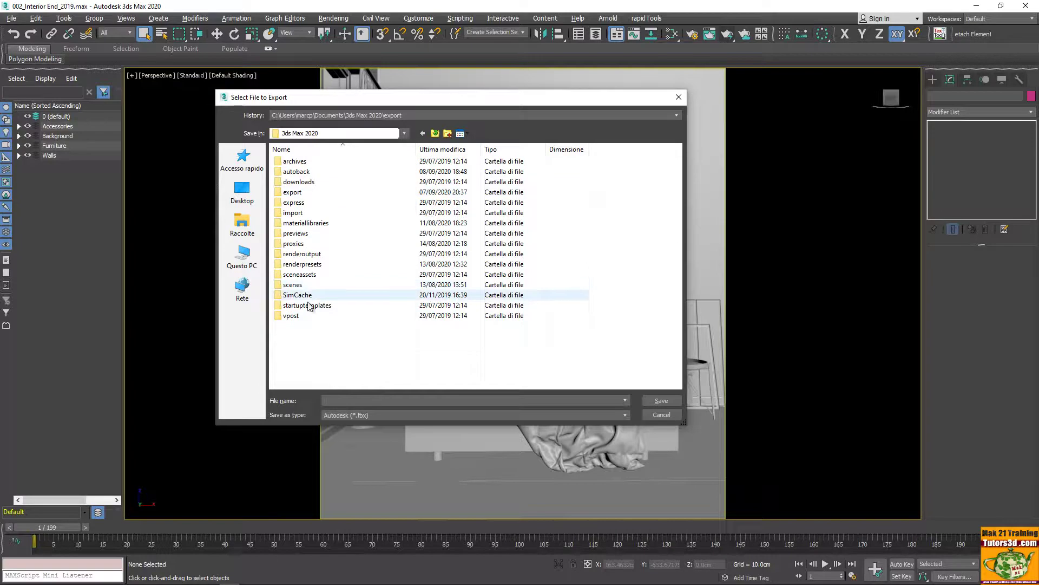
left_click(436, 133)
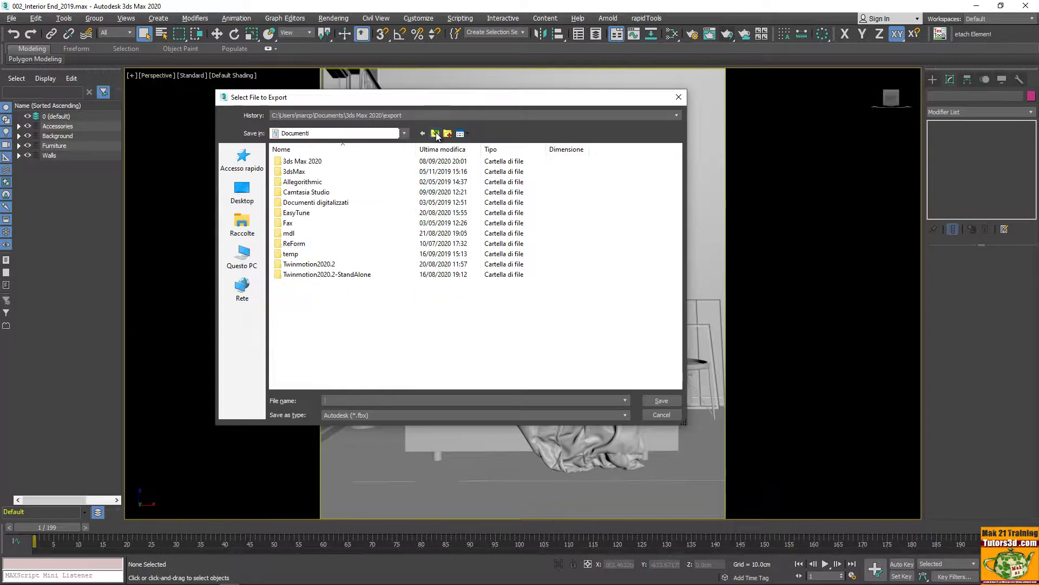
left_click(334, 265)
double_click(334, 265)
double_click(295, 161)
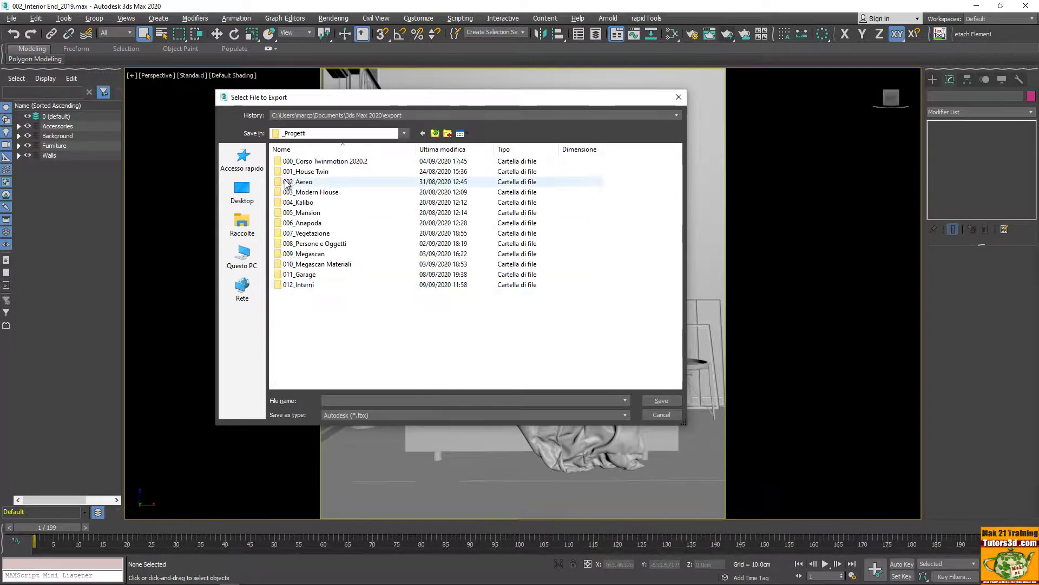
double_click(306, 285)
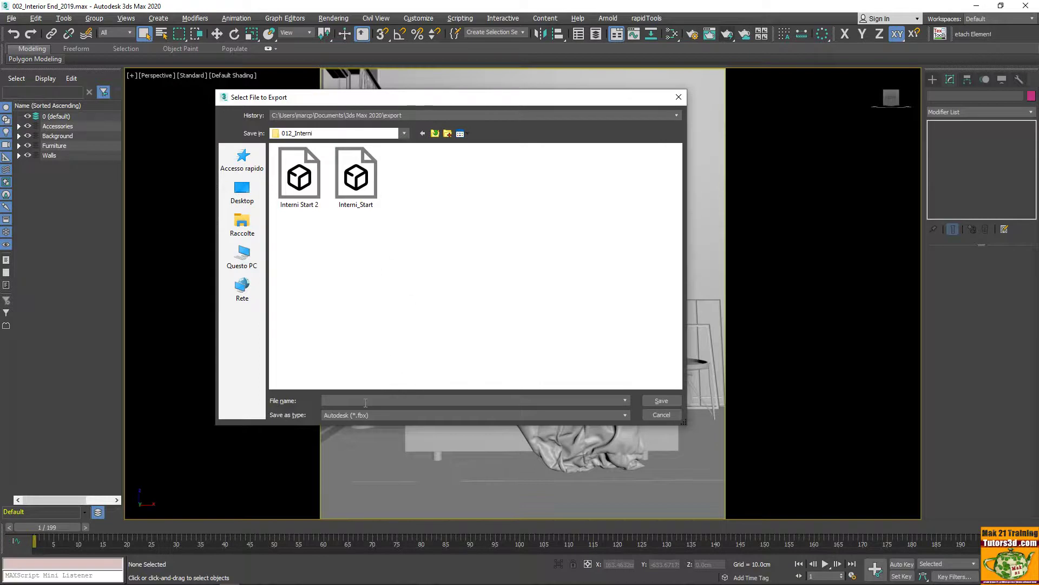
type("In")
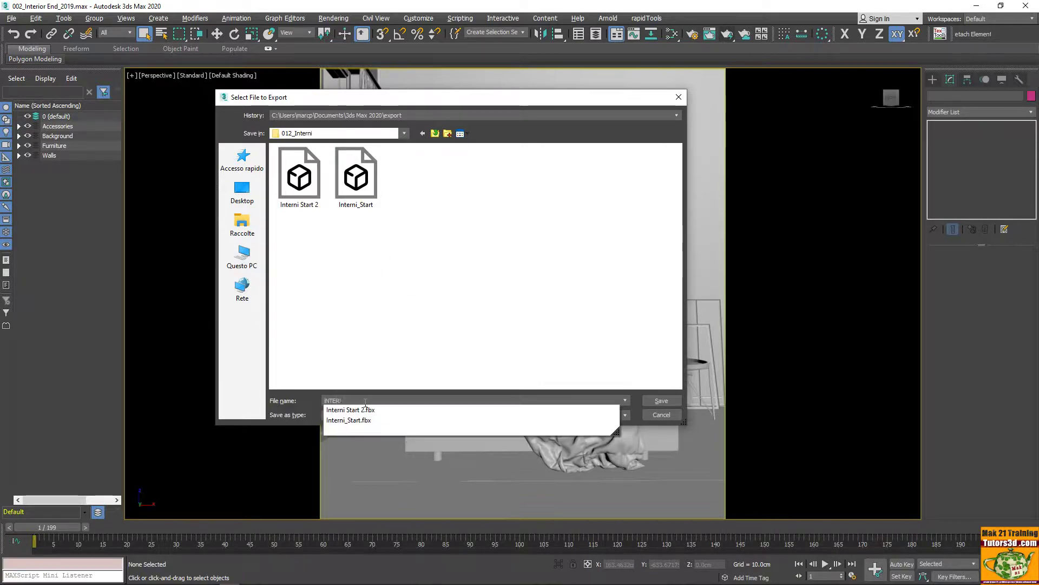
type(" 3")
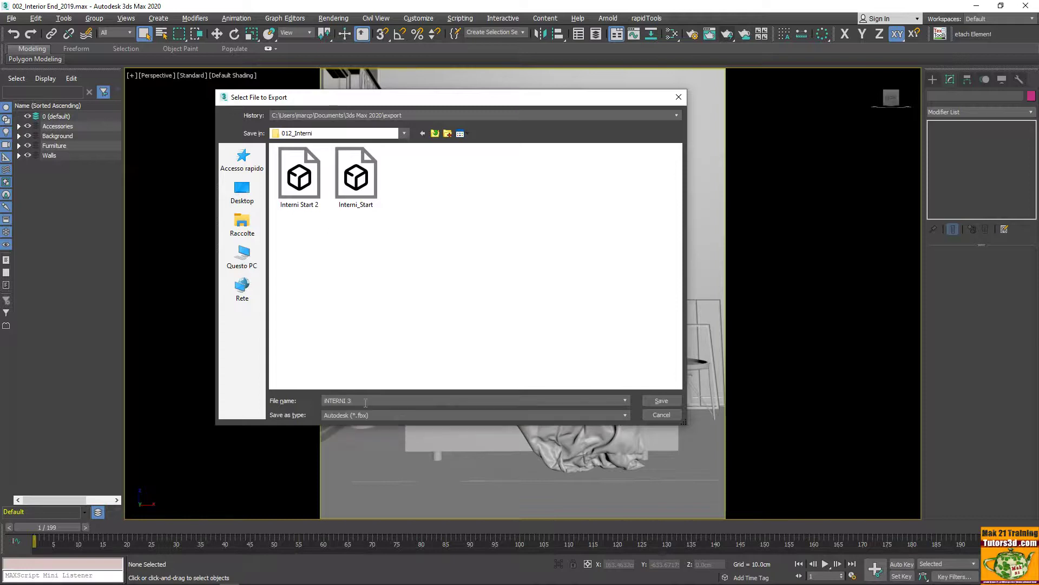
left_click(663, 401)
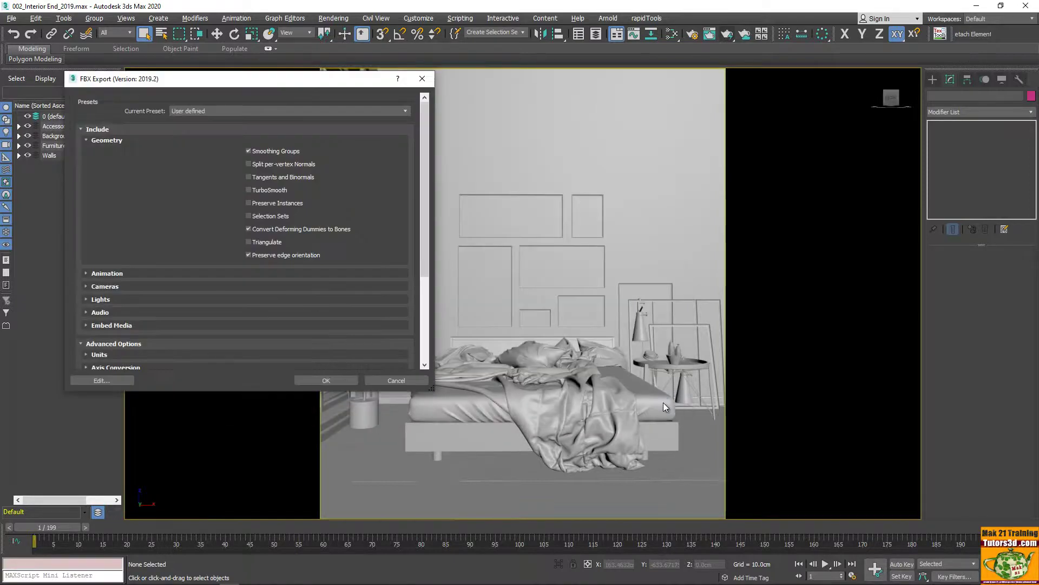
Accept the default FBX settings to write INTERNI 3, then close the warnings report
left_click(320, 380)
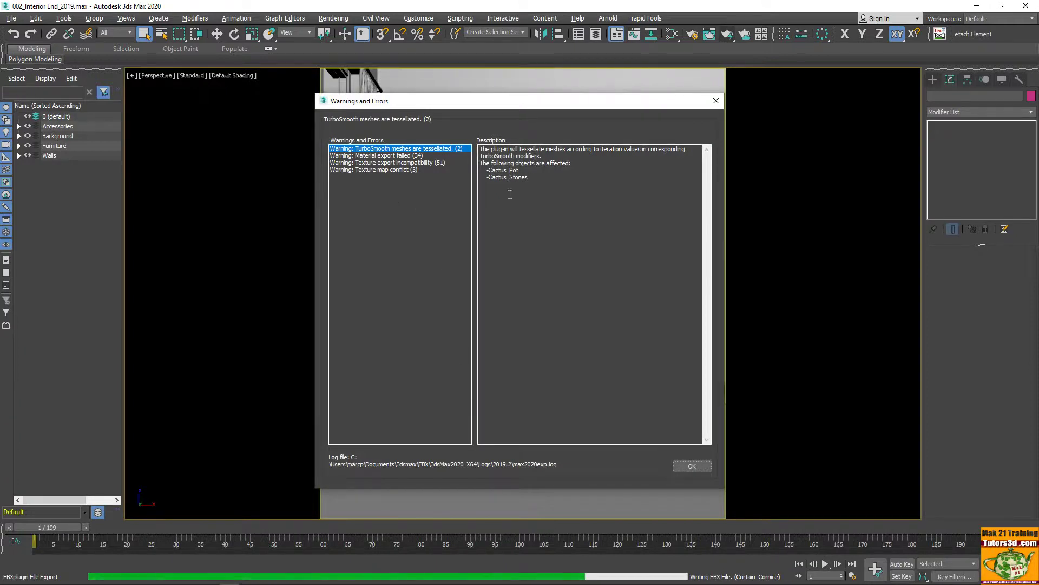
left_click(693, 465)
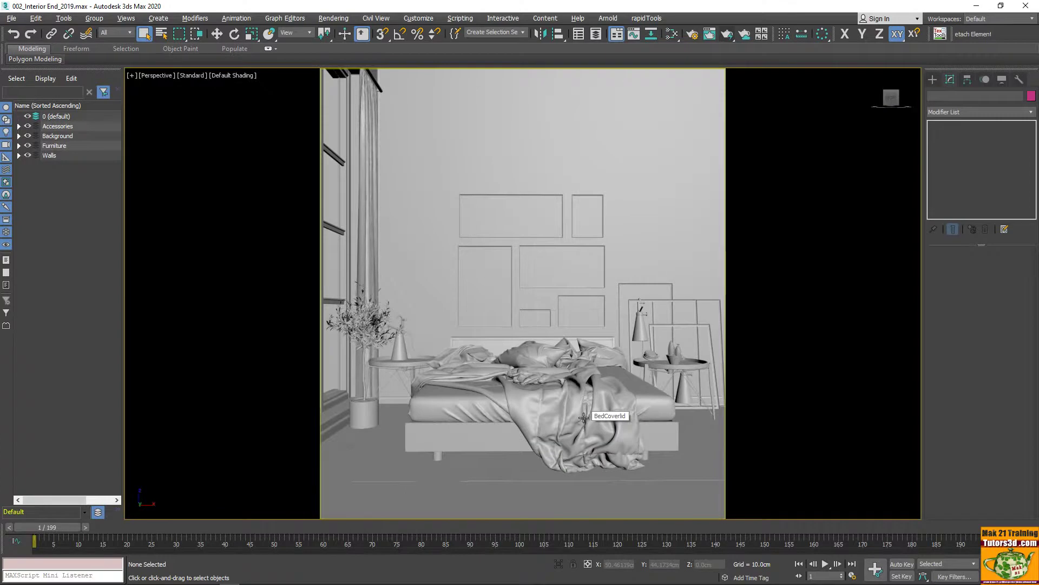
Open the viewport quad menu over the bed twice, then close it without choosing anything
right_click(489, 380)
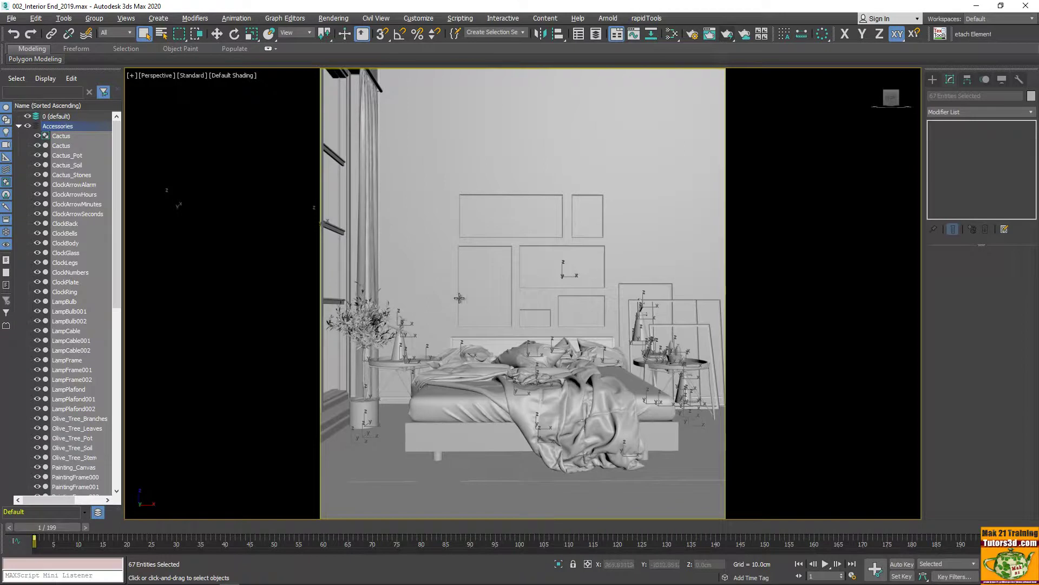
right_click(608, 443)
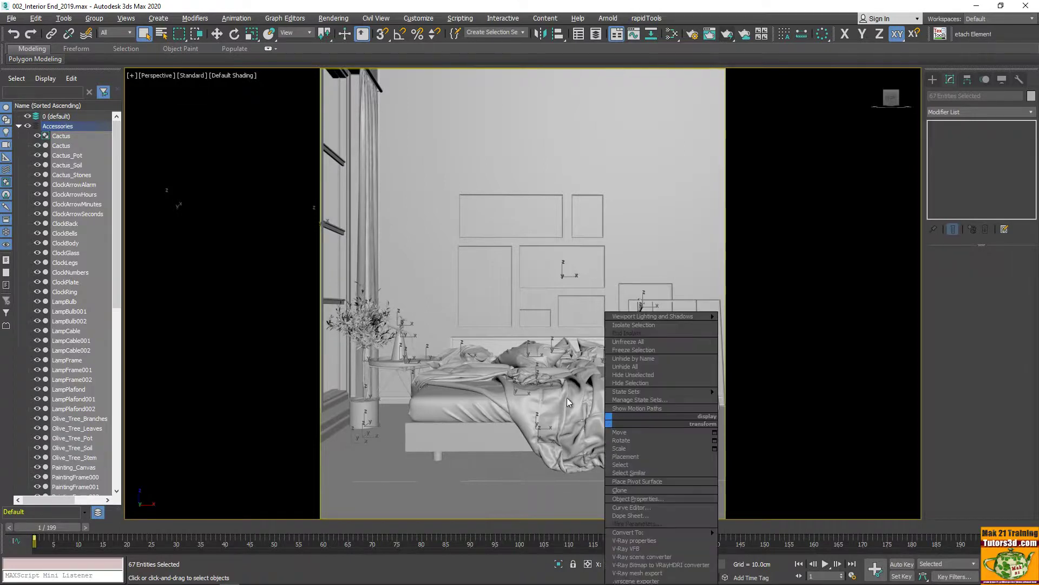
left_click(449, 268)
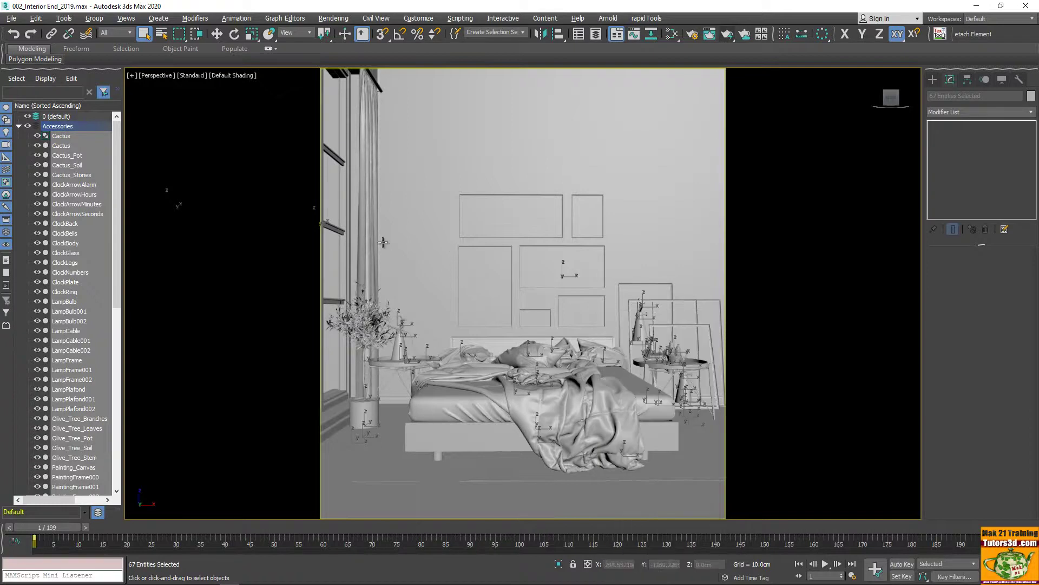
Export again over INTERNI 3, confirm the replacement, accept FBX settings and close the warnings report
left_click(11, 18)
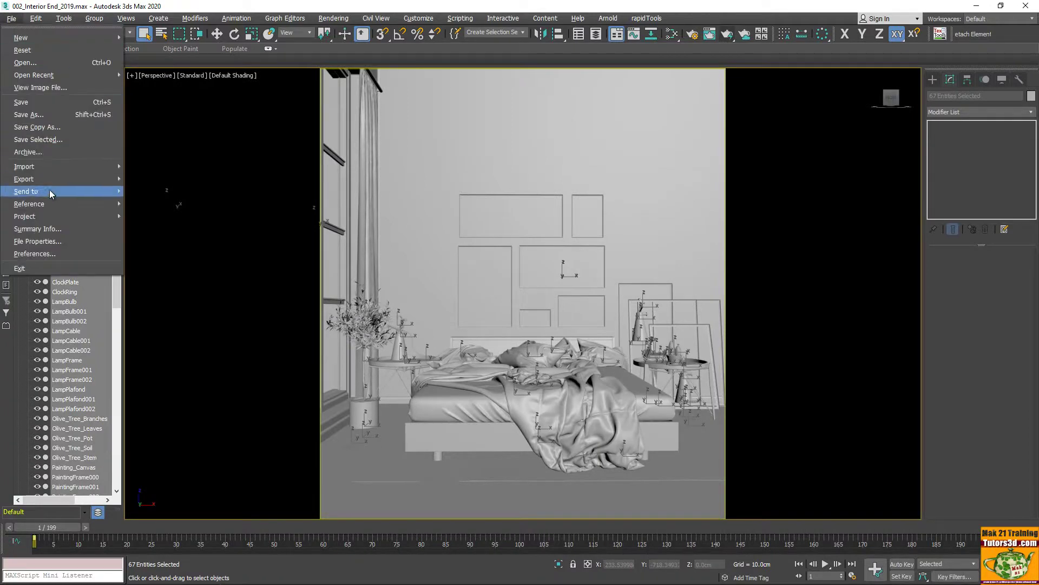
mouse_move(53, 187)
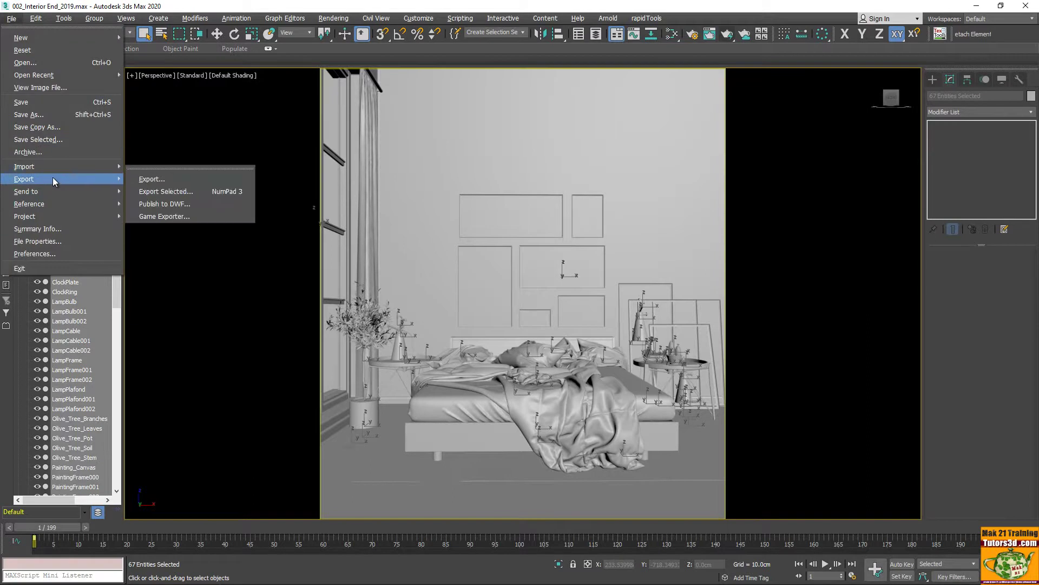
left_click(168, 180)
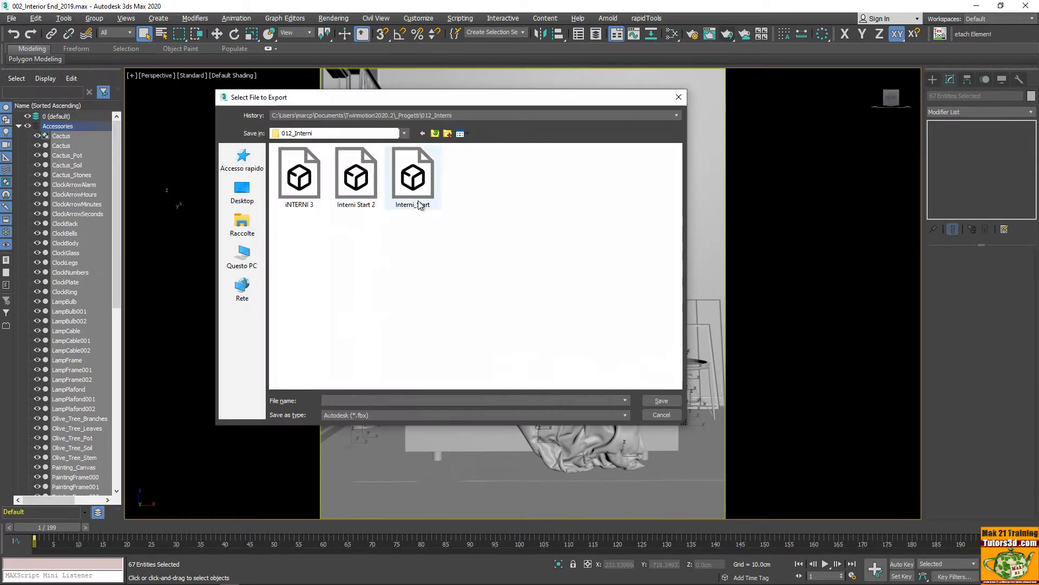
left_click(301, 197)
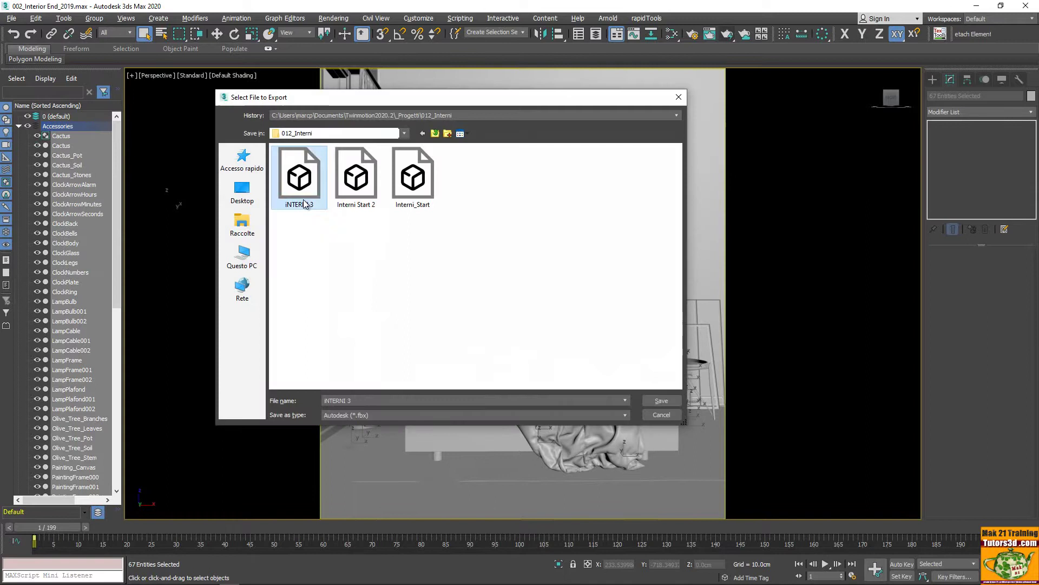
left_click(661, 402)
left_click(578, 314)
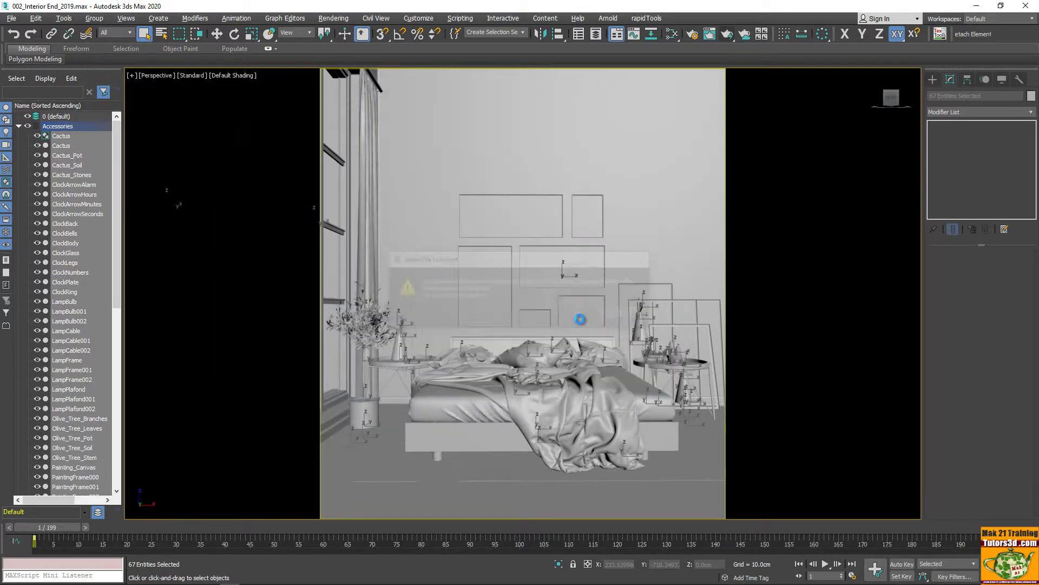
left_click(336, 381)
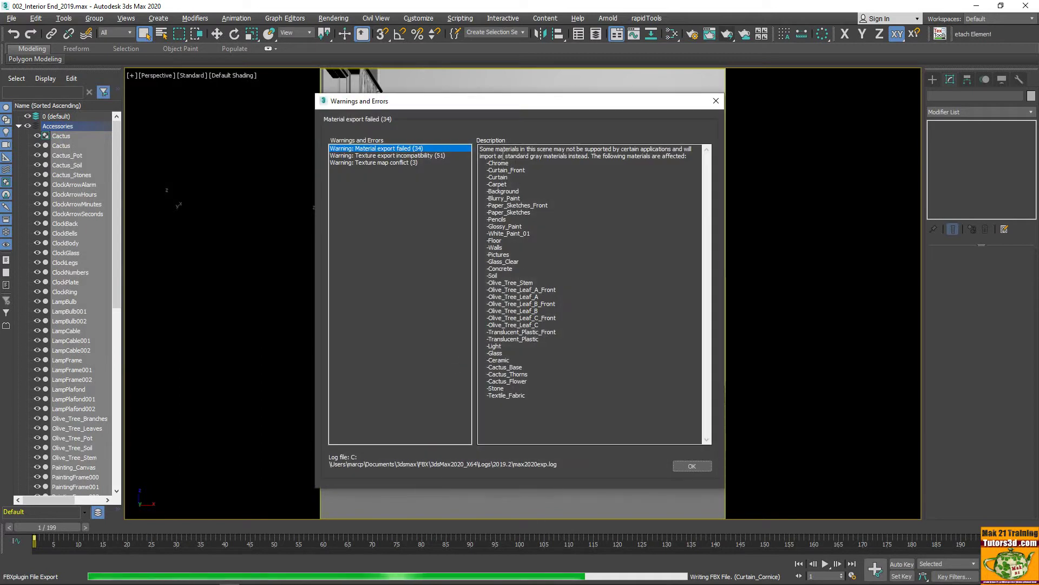
left_click(686, 470)
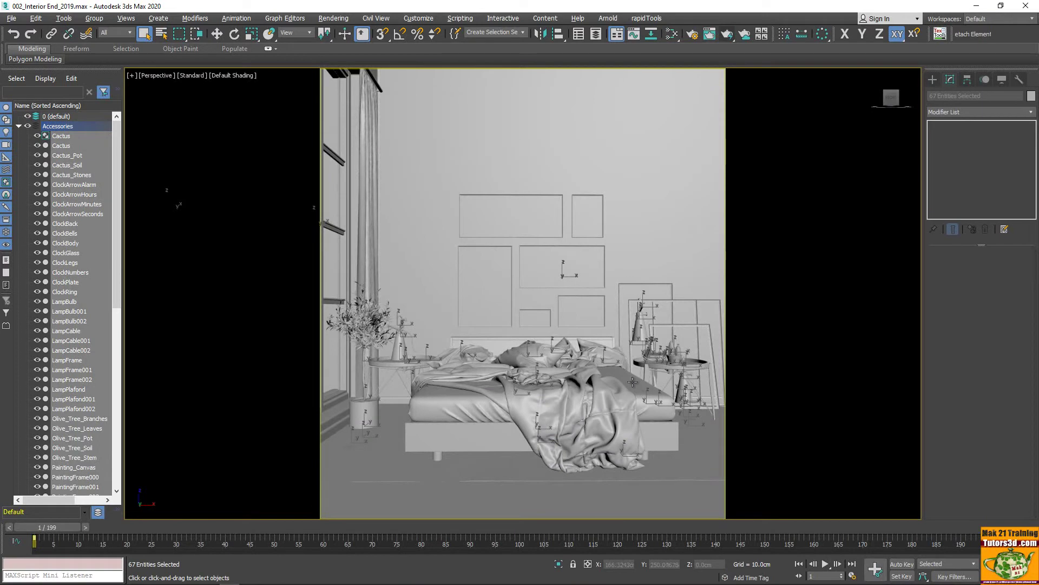
Reset 3ds Max with File > Reset, discarding the bedroom scene changes
left_click(12, 19)
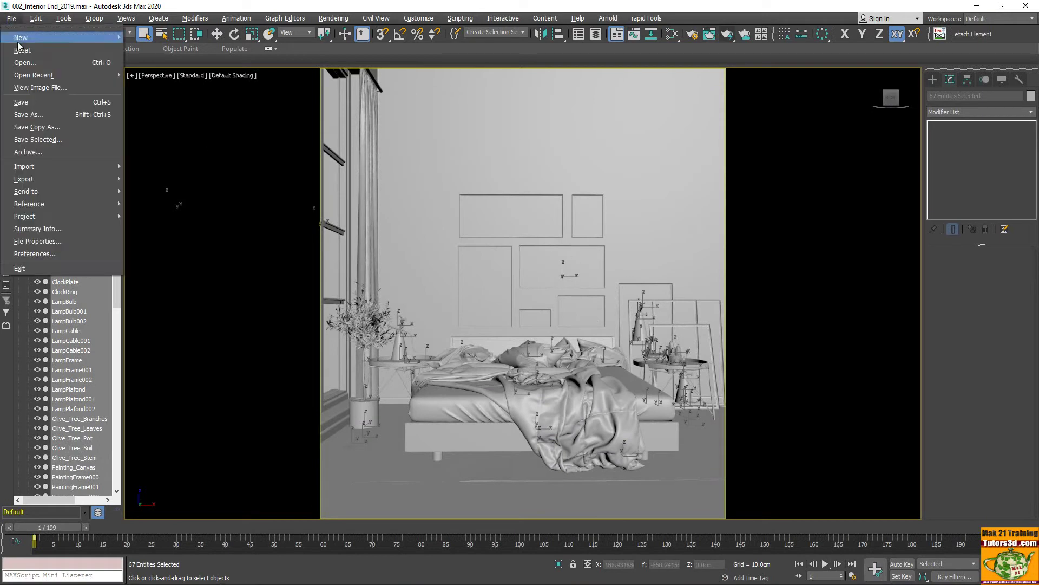
left_click(22, 50)
left_click(524, 319)
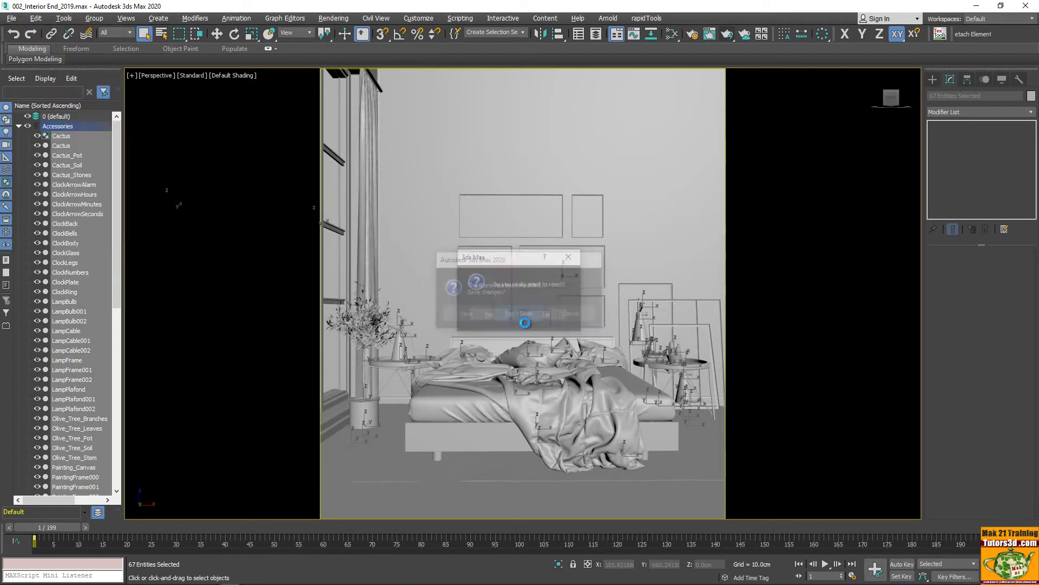
left_click(536, 313)
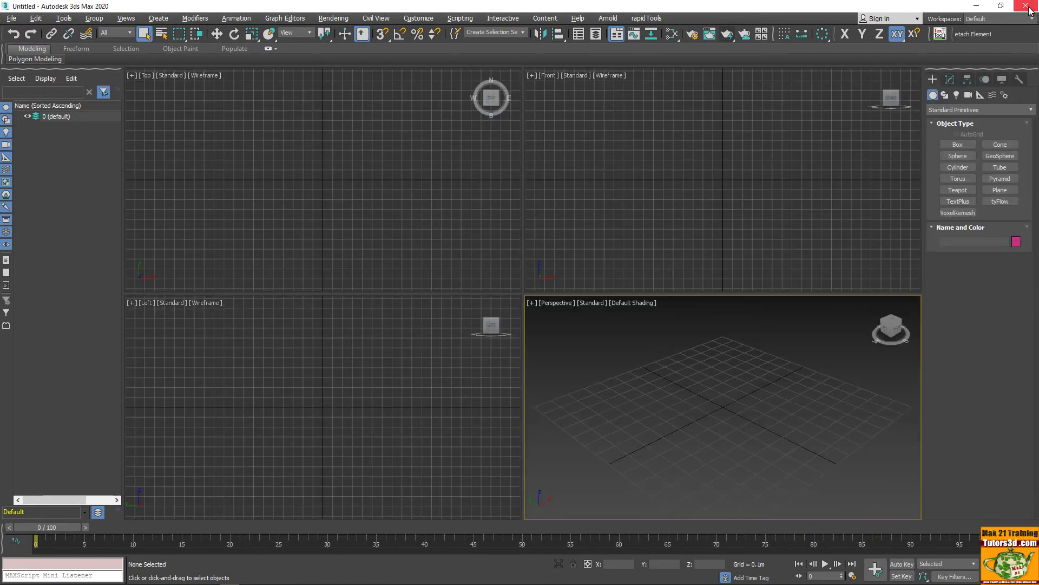